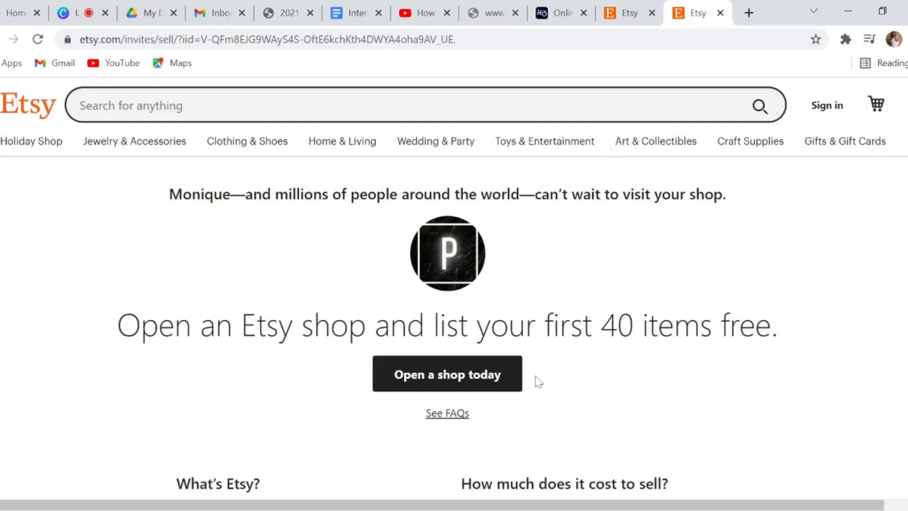
Start opening a new shop and enter the account email address
left_click(500, 381)
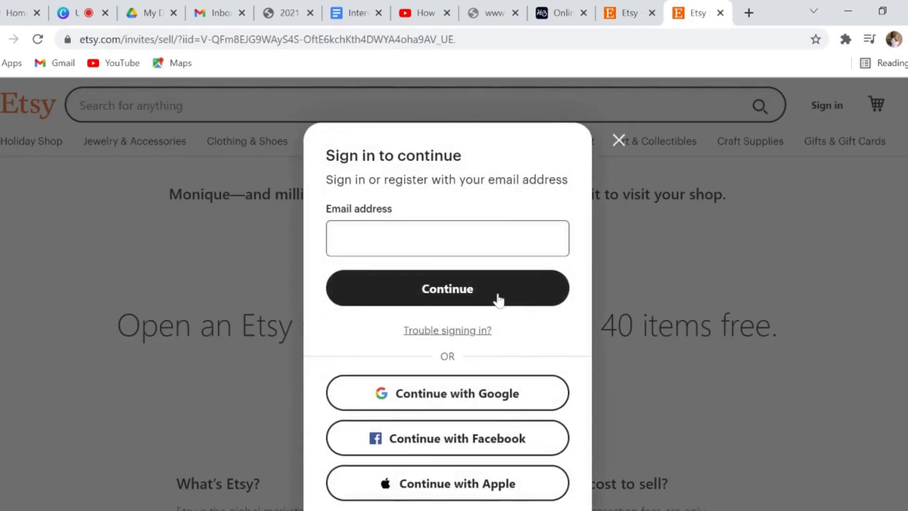
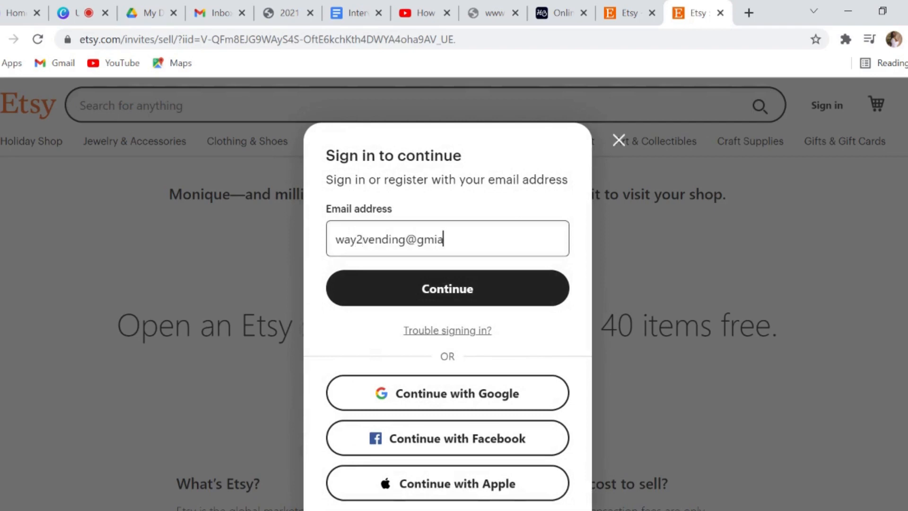
left_click(485, 298)
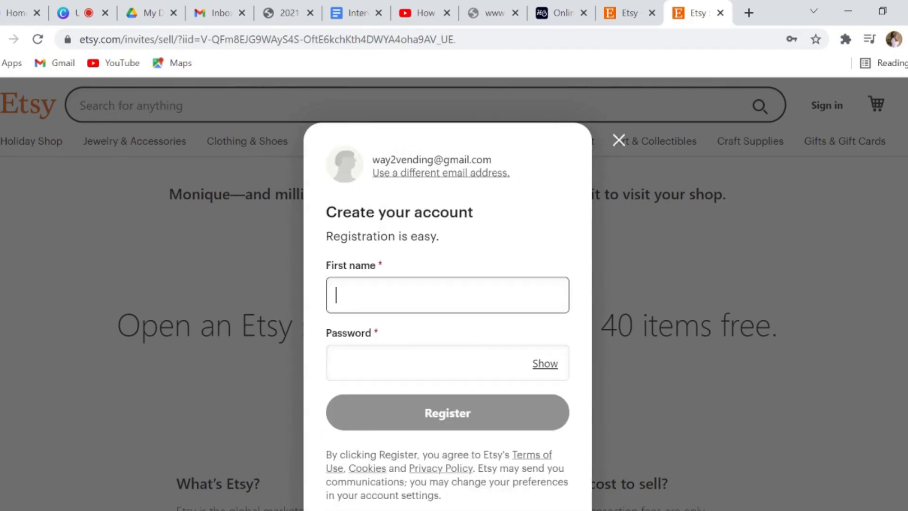
Fill in the first name and a strong password, then register the account
type("Monique")
key("Tab")
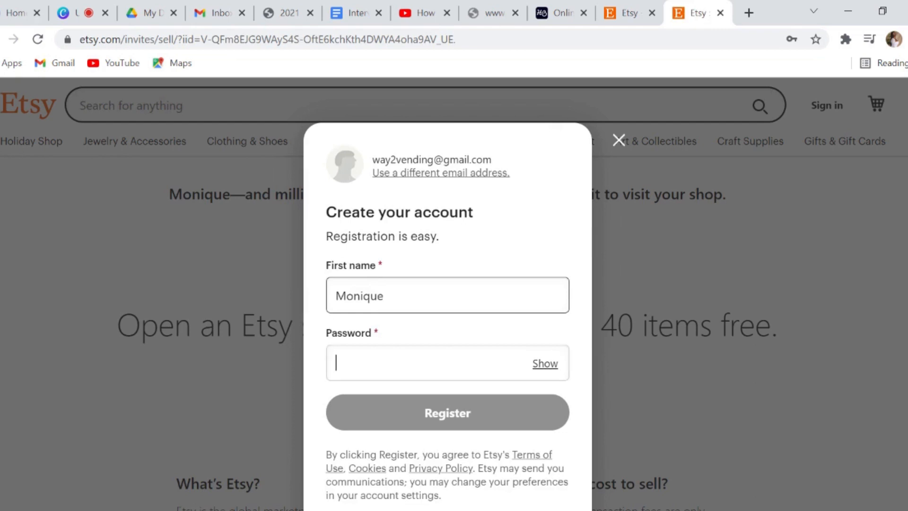
type("***")
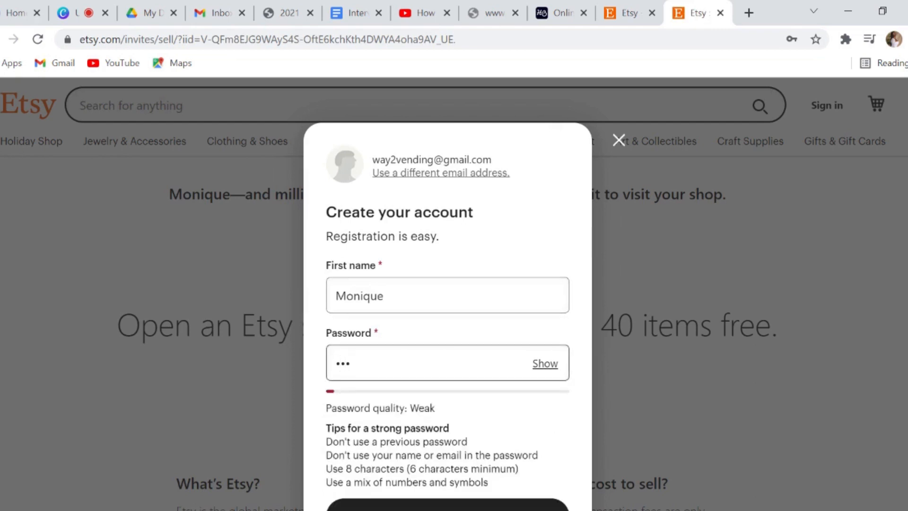
key("BackSpace")
key("BackSpace")
key("BackSpace")
type("************")
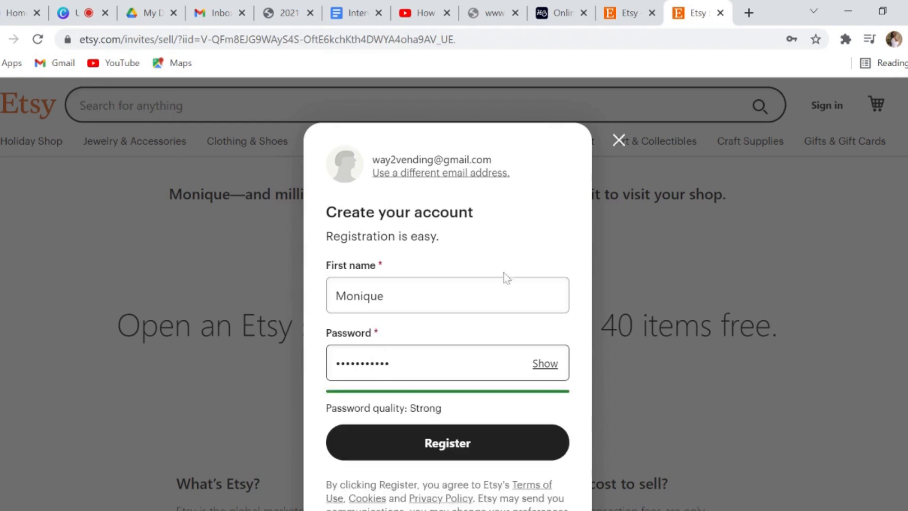
left_click(523, 254)
left_click(487, 441)
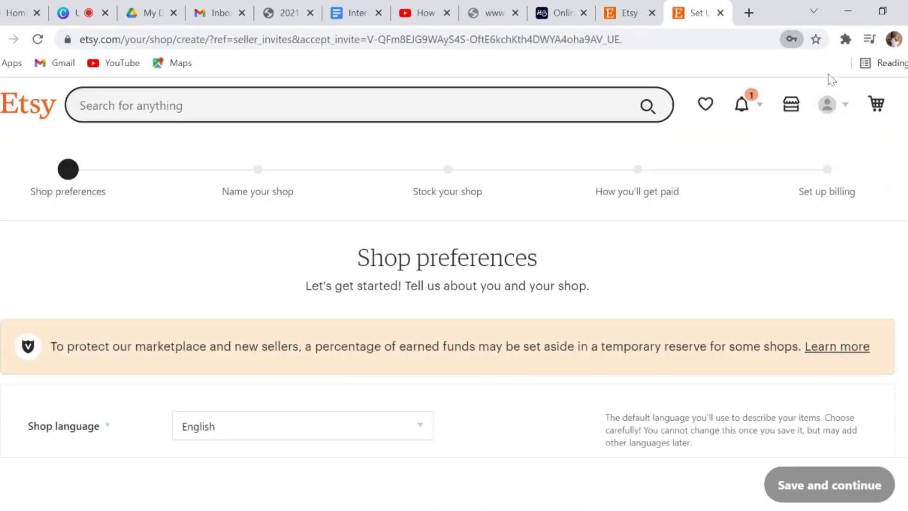
Choose 'Selling is my full-time job' in shop preferences and save
scroll(398, 315, "down", 3)
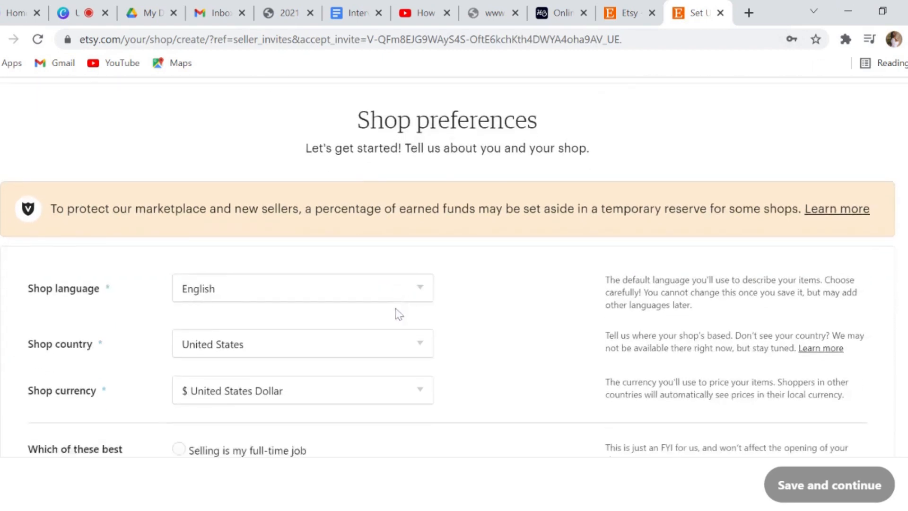
scroll(401, 310, "up", 3)
scroll(407, 298, "down", 2)
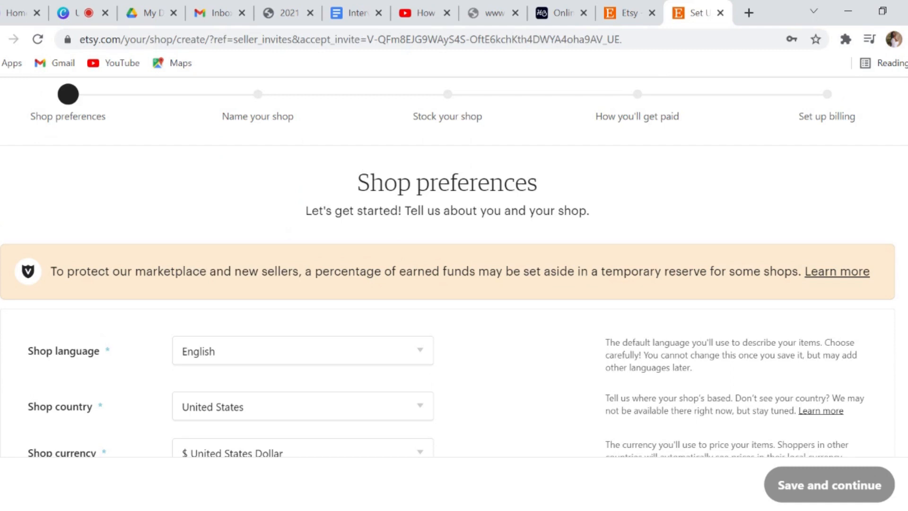
scroll(405, 176, "down", 3)
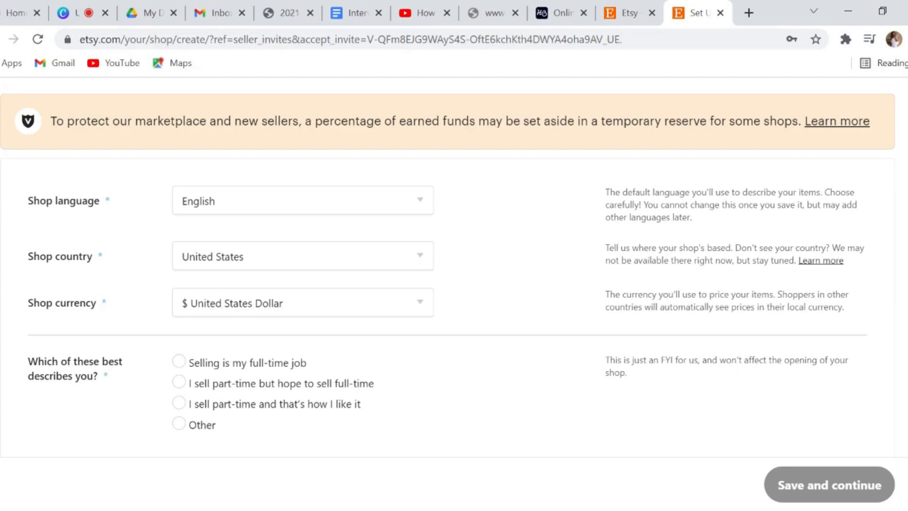
scroll(19, 381, "down", 2)
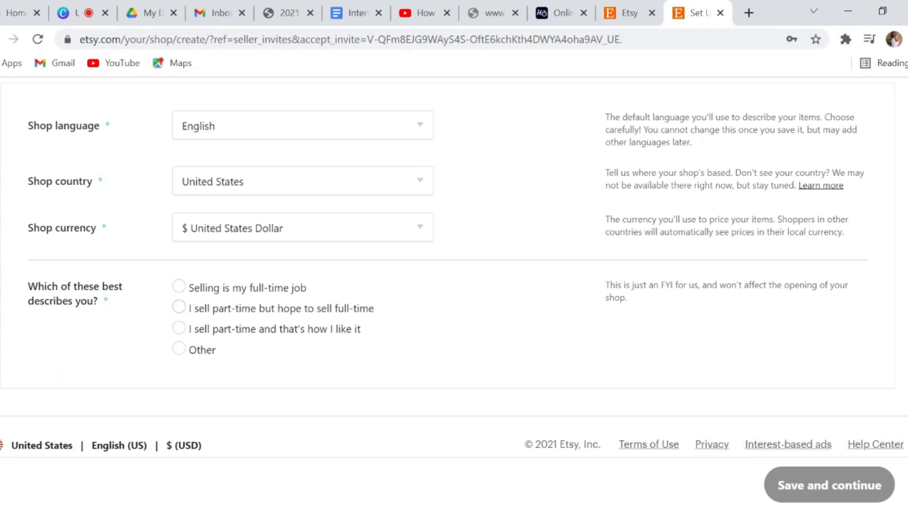
left_click(277, 289)
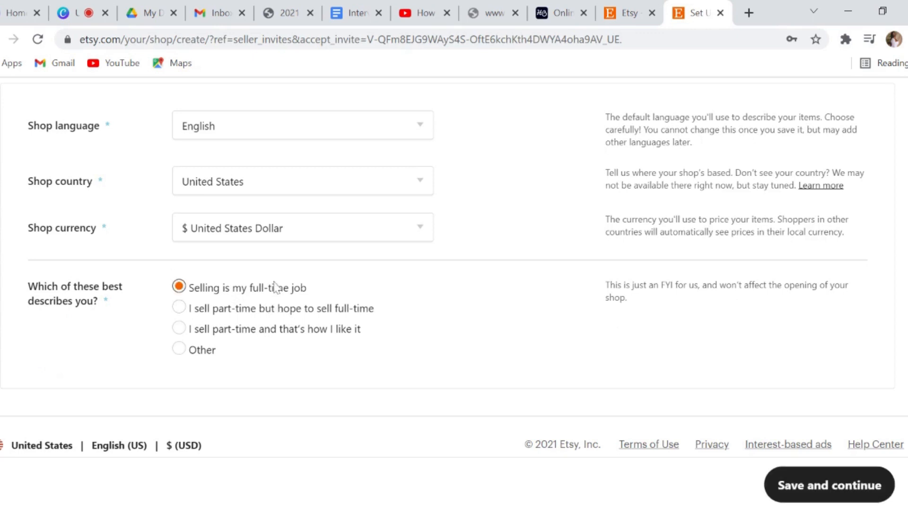
left_click(845, 491)
left_click(482, 319)
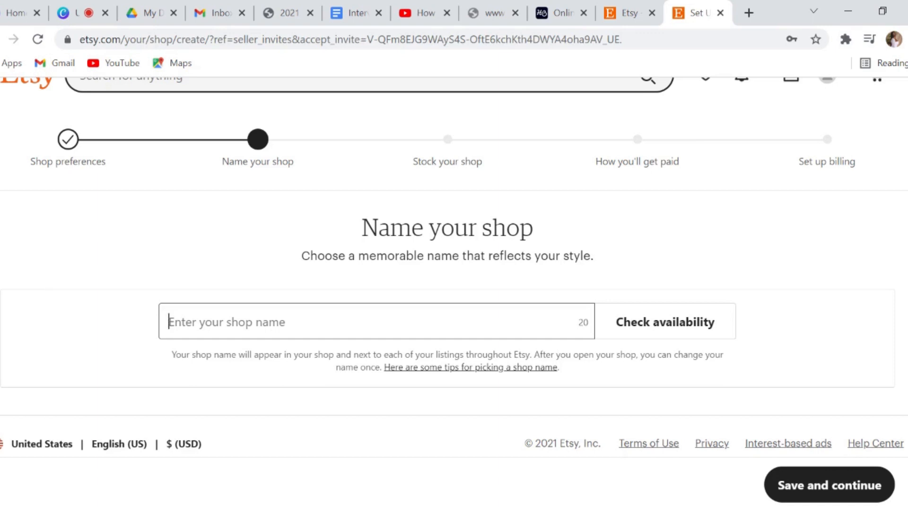
Try 'TesterShop' as the shop name, then take the available 'TesterShopCreations' and save
type("T")
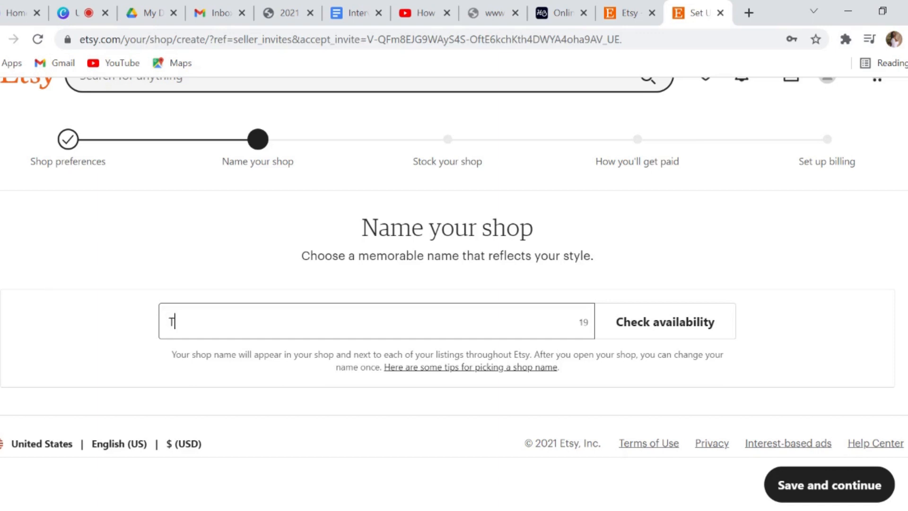
type("ester Shop")
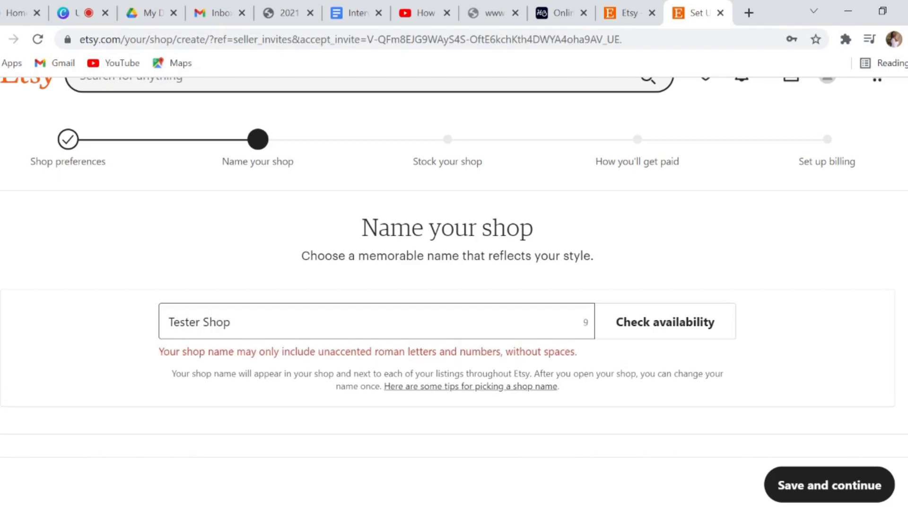
left_click(210, 321)
key("BackSpace")
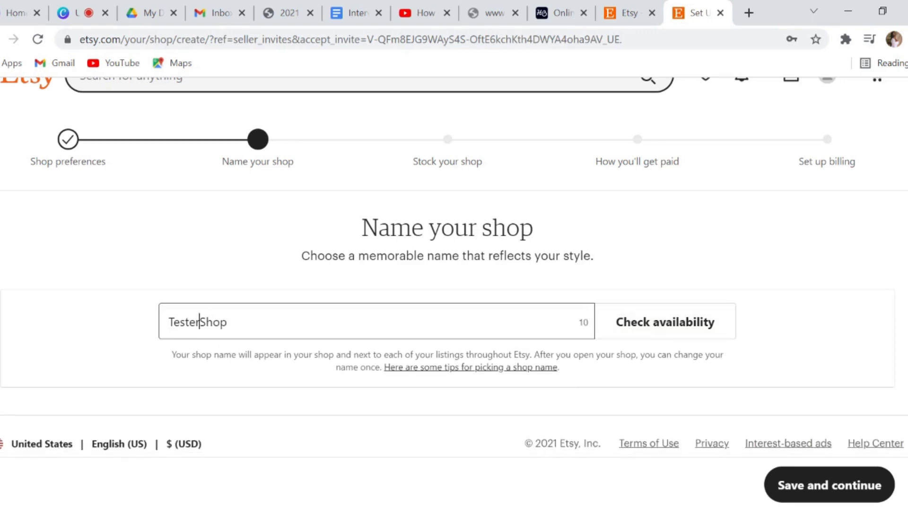
left_click(693, 322)
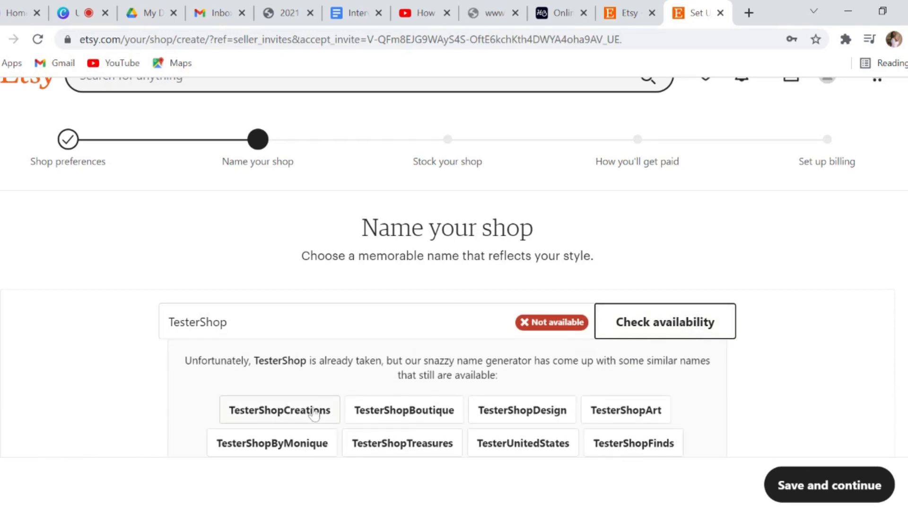
left_click(316, 413)
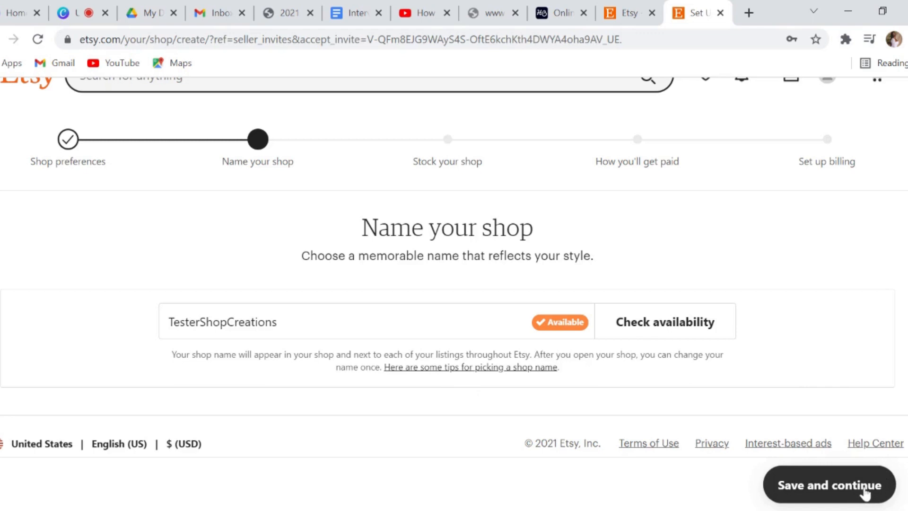
left_click(865, 493)
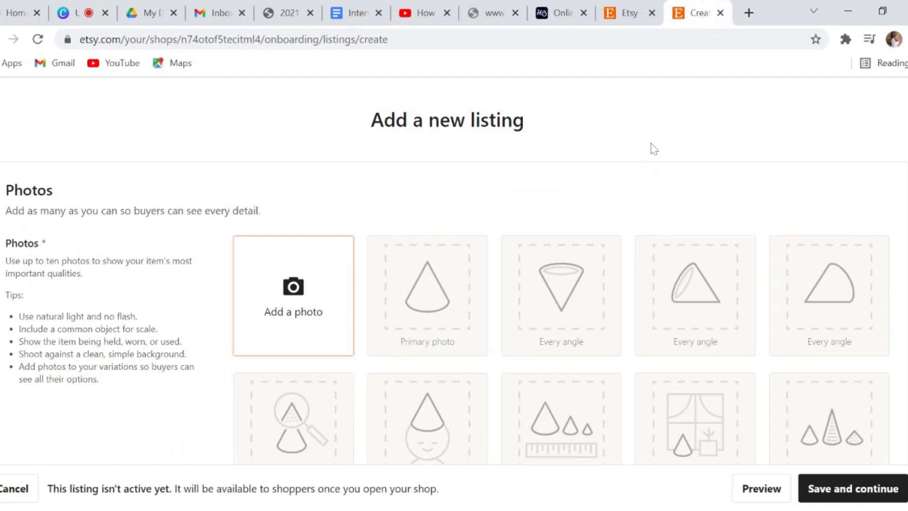
Upload an image file as the listing's primary photo
left_click(314, 295)
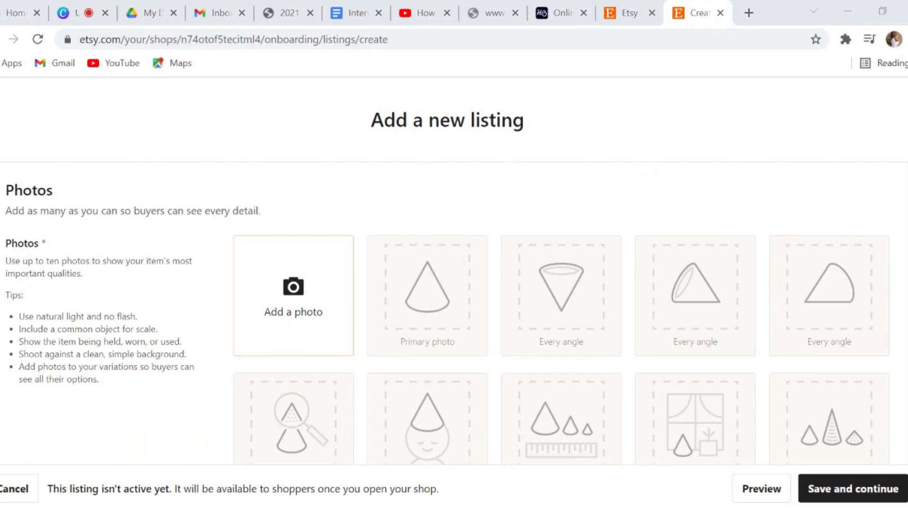
double_click(344, 332)
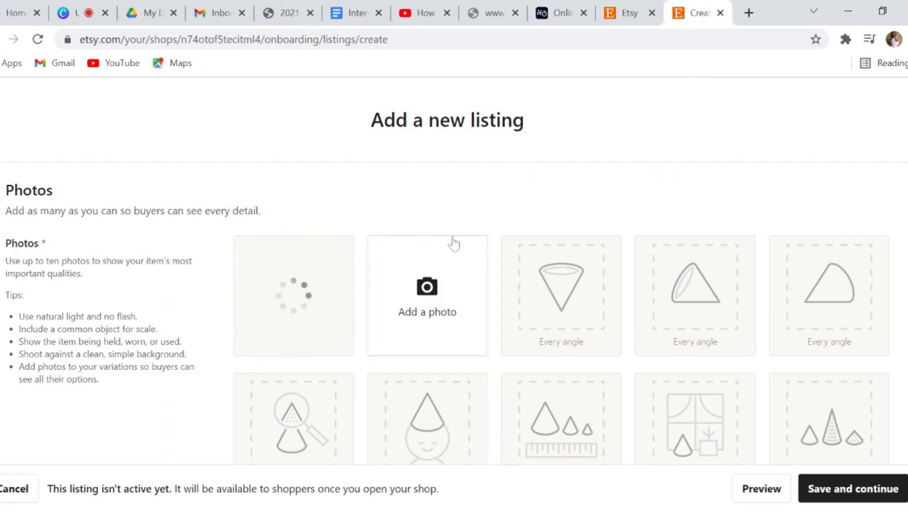
scroll(453, 244, "down", 3)
scroll(432, 180, "down", 5)
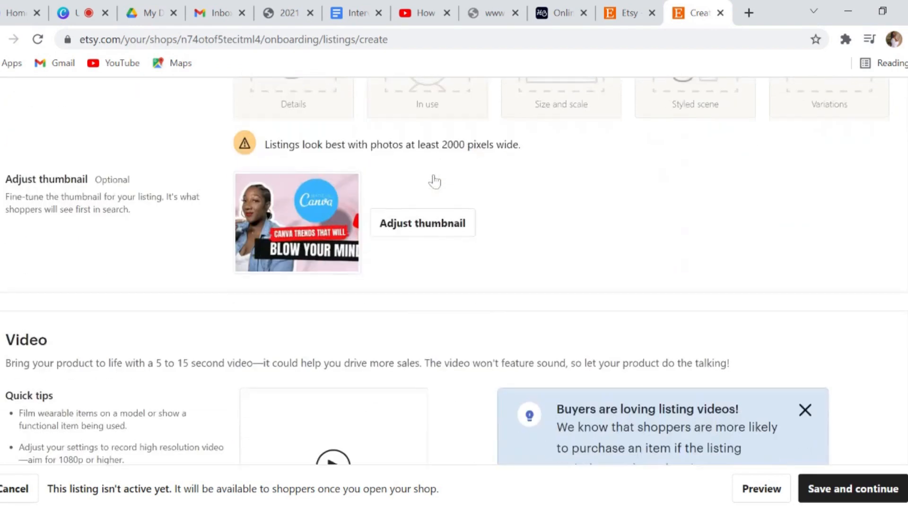
scroll(434, 181, "down", 3)
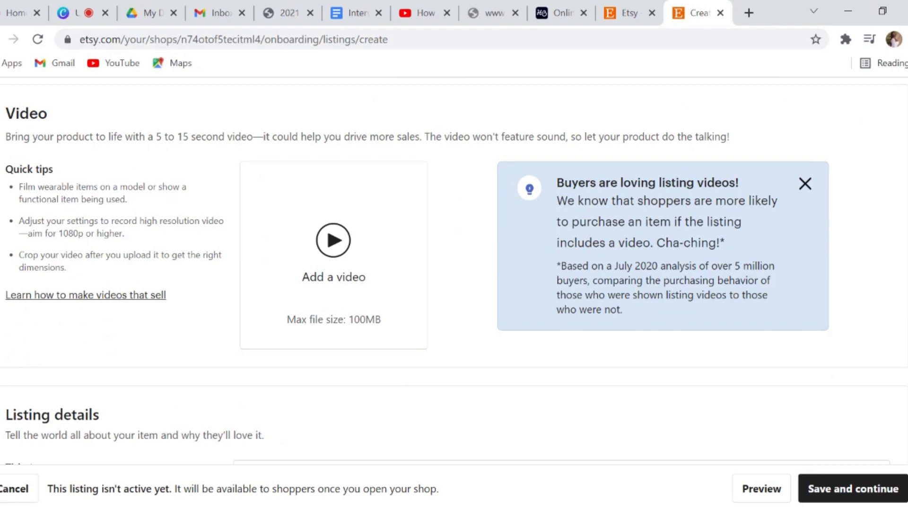
Enter 'Here is where your title would go' in the listing's Title field
scroll(442, 221, "down", 3)
scroll(419, 221, "down", 3)
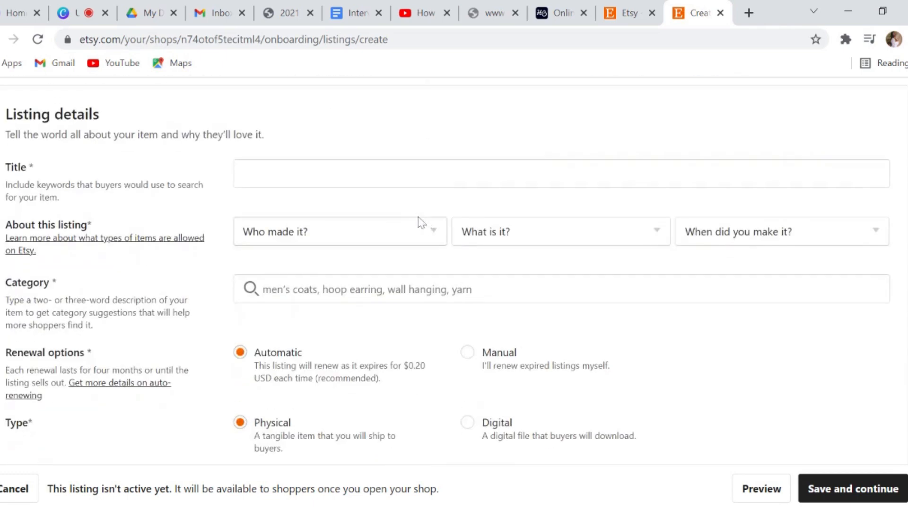
left_click(244, 174)
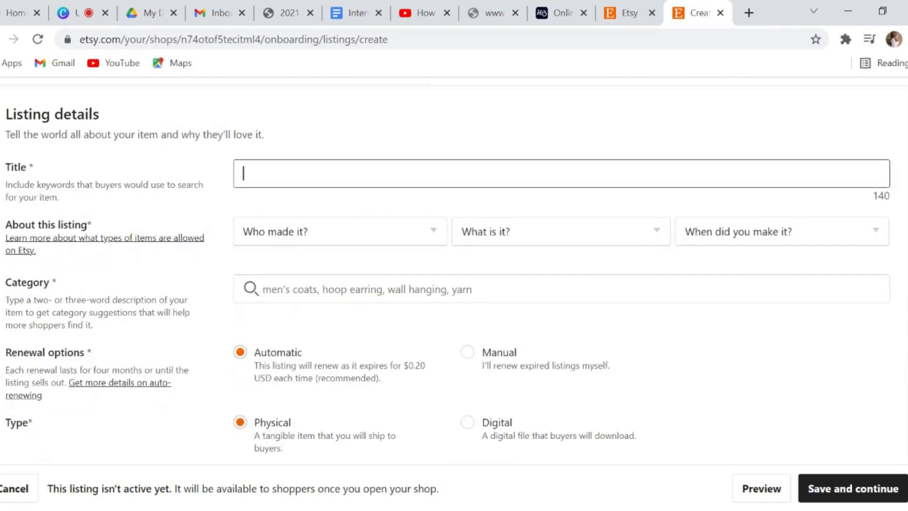
type("Here is where your ti")
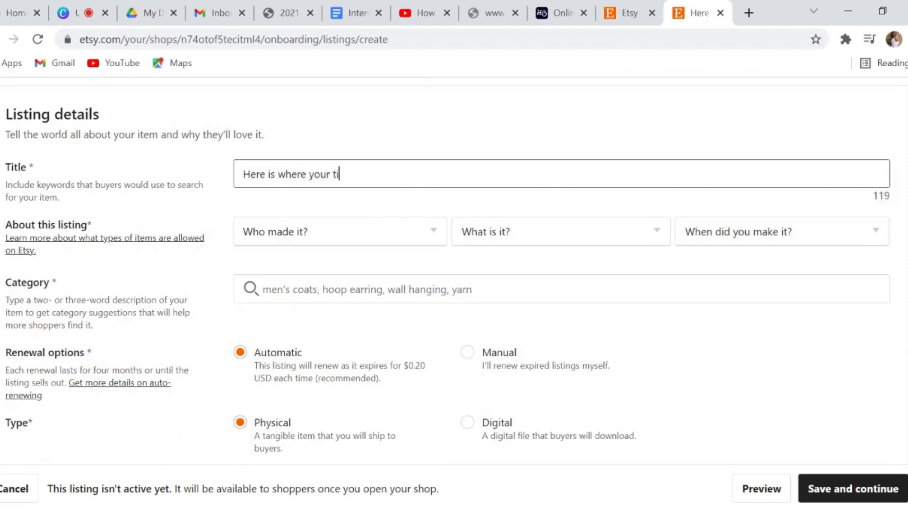
type("tle would go")
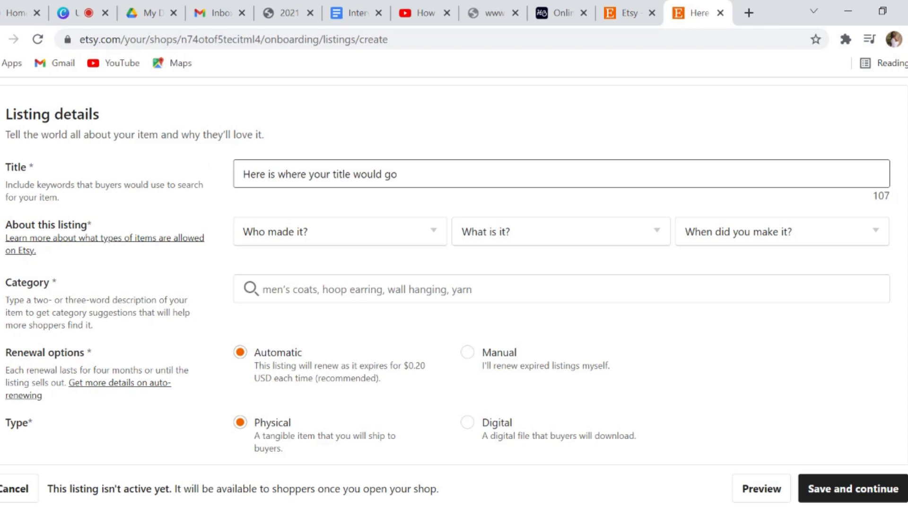
left_click(417, 214)
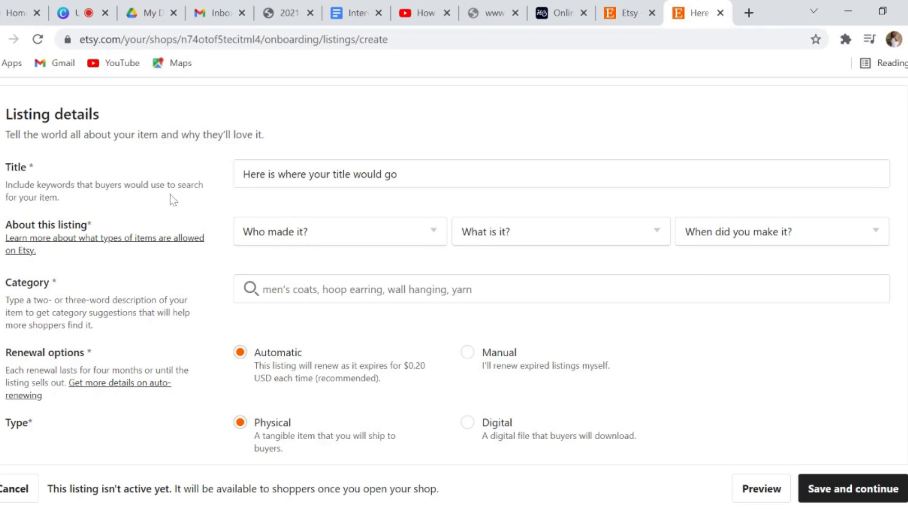
Set About this listing to I did, A finished product, and 2020 - 2021
left_click(350, 239)
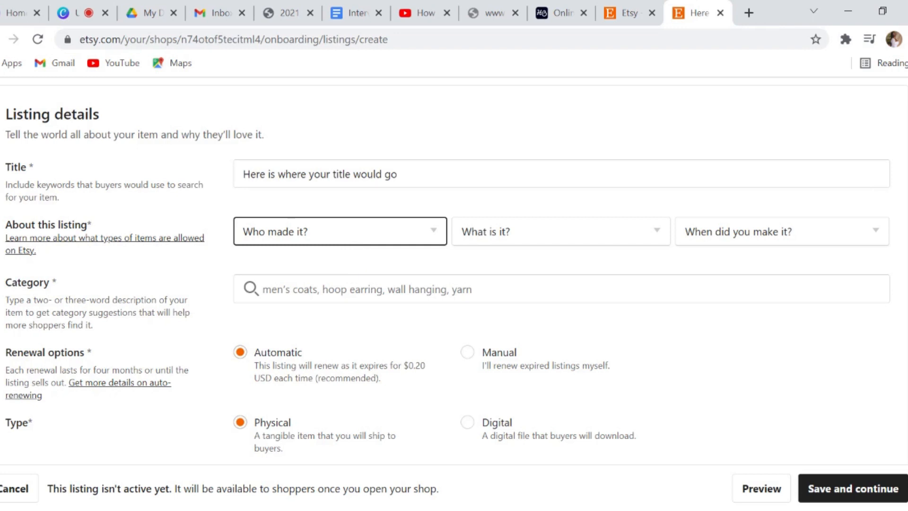
left_click(335, 276)
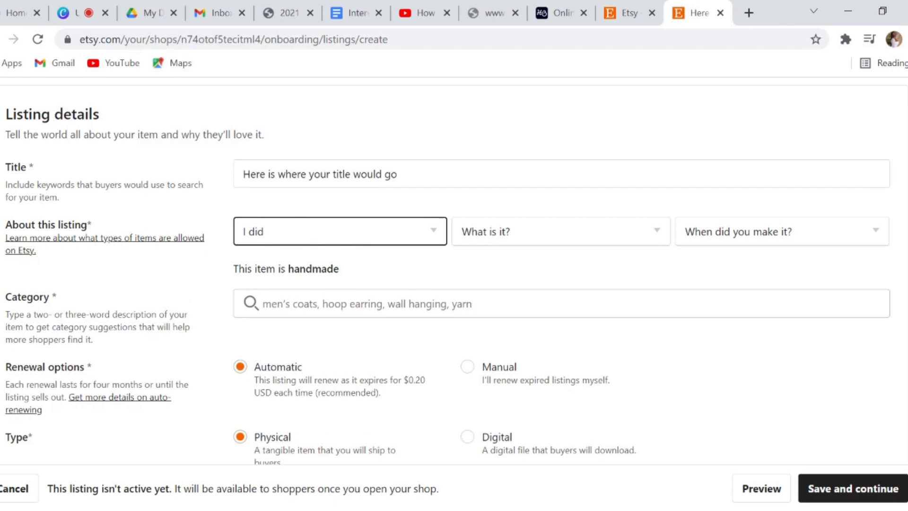
left_click(573, 237)
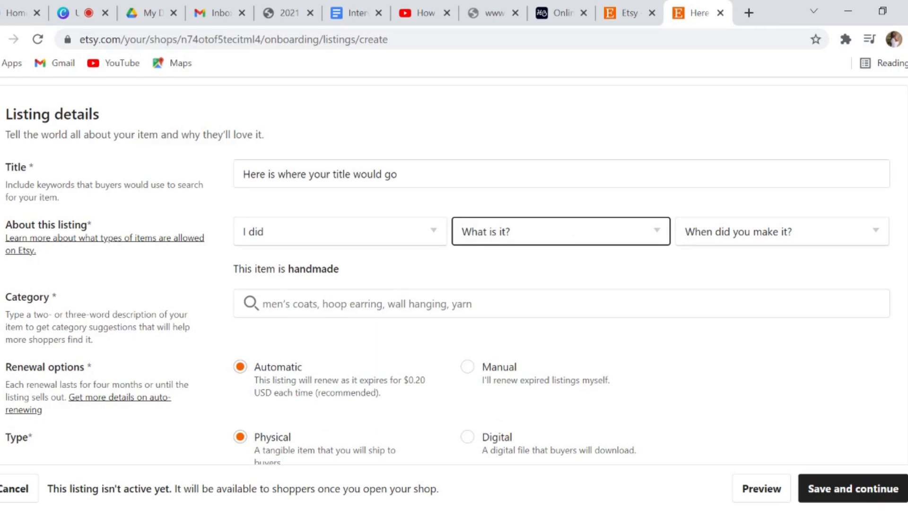
key("Down")
left_click(627, 217)
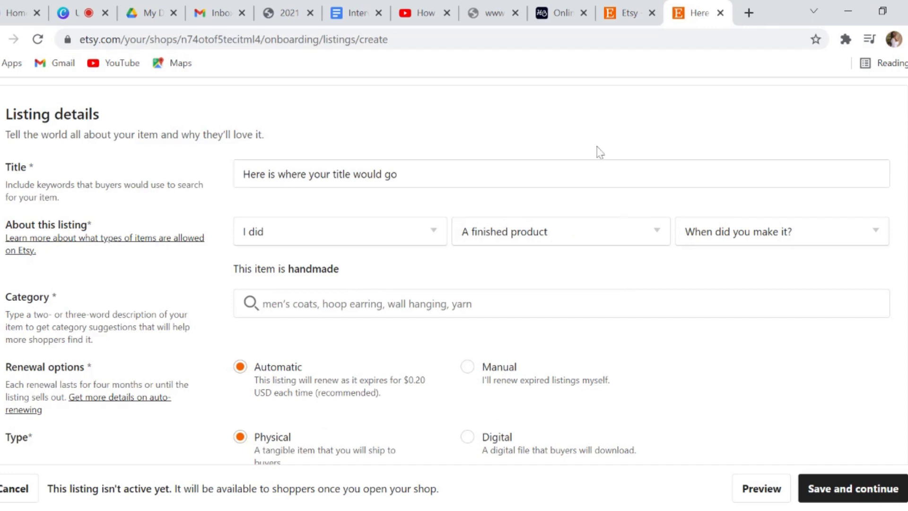
left_click(810, 233)
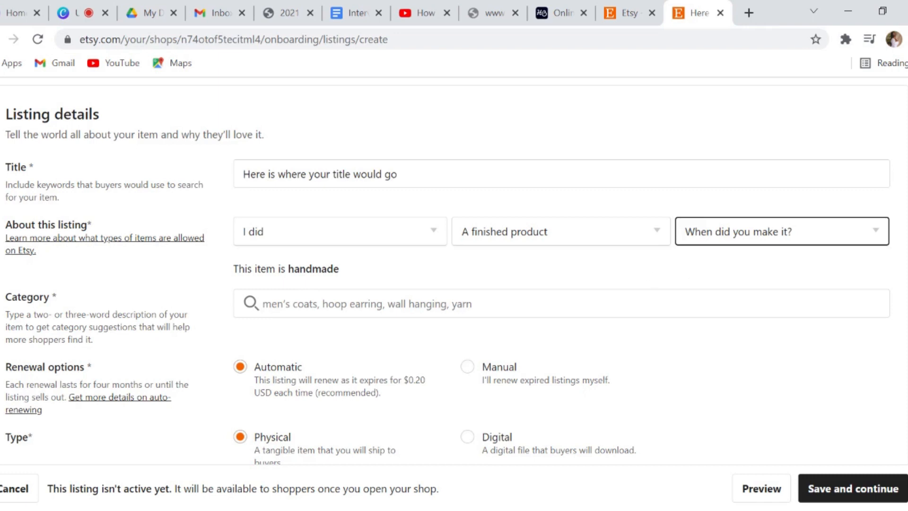
left_click(697, 307)
left_click(566, 281)
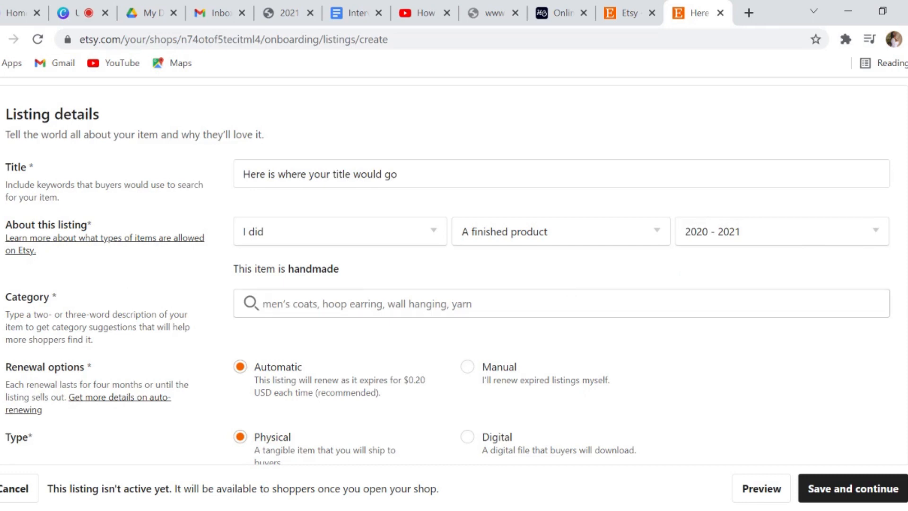
left_click(455, 301)
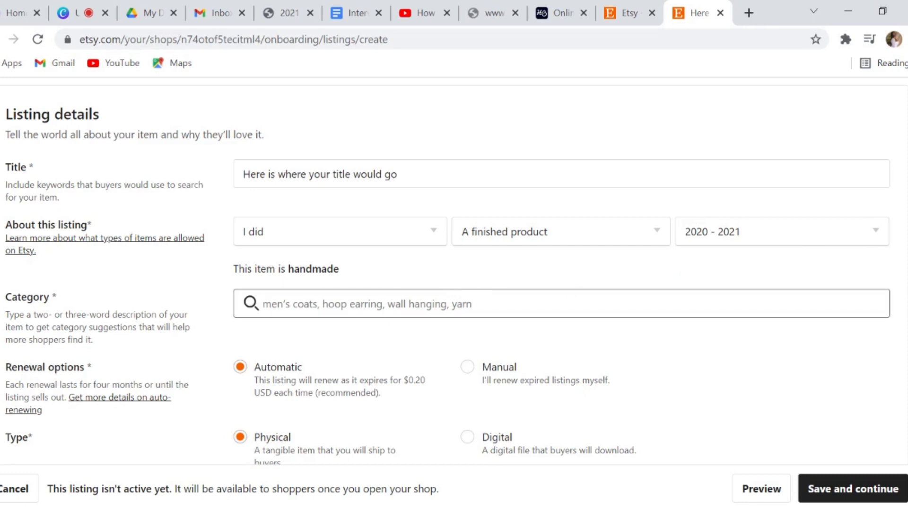
Search categories for 'digital products' and pick Calendars & Planners
type("handmade")
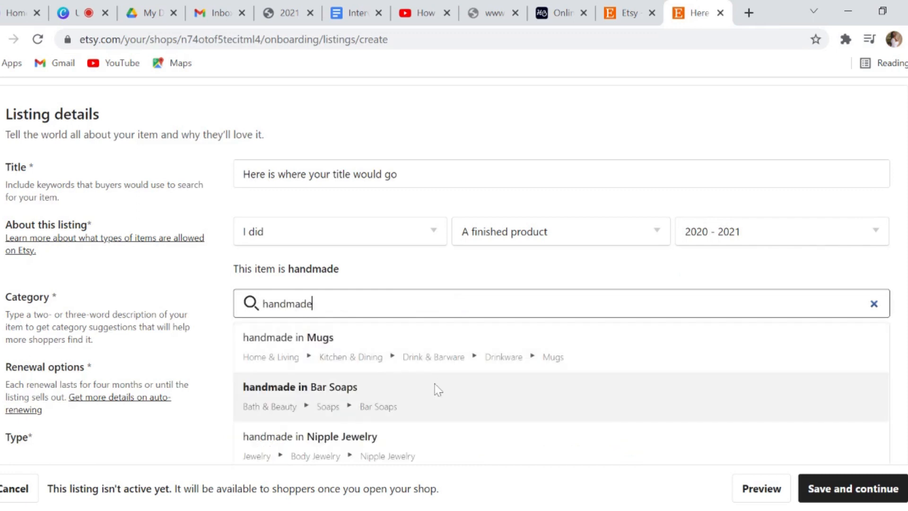
scroll(460, 362, "down", 2)
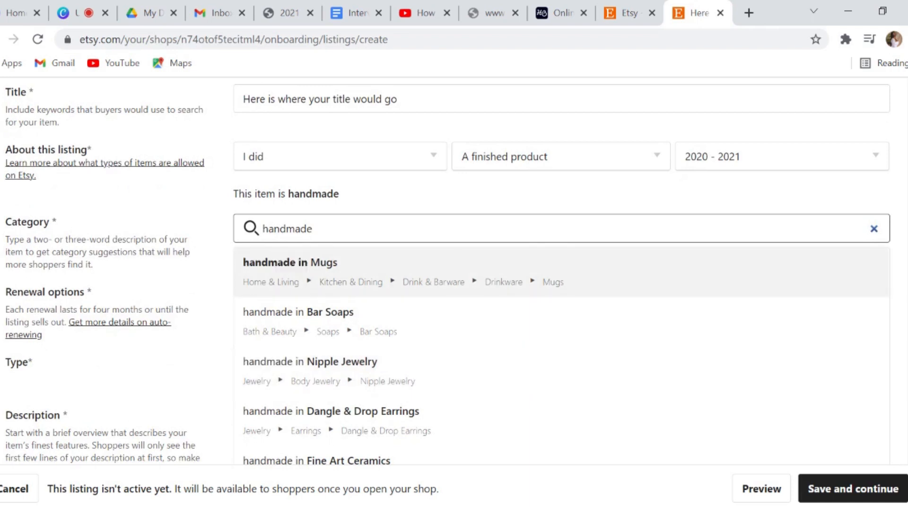
key("ctrl+a")
key("BackSpace")
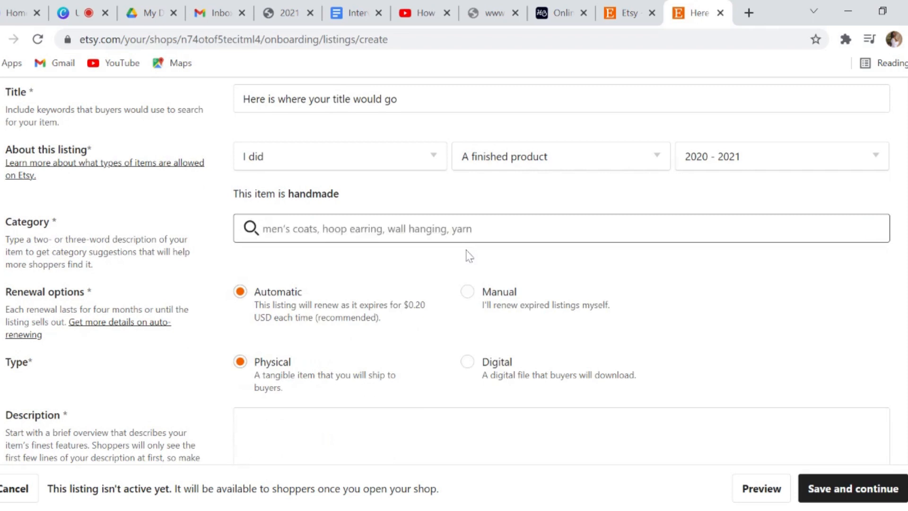
type("digital")
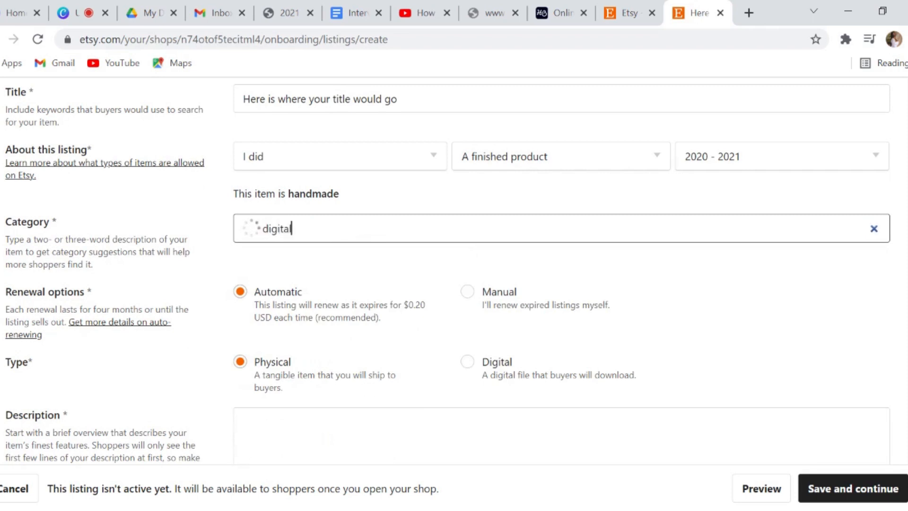
type(" products")
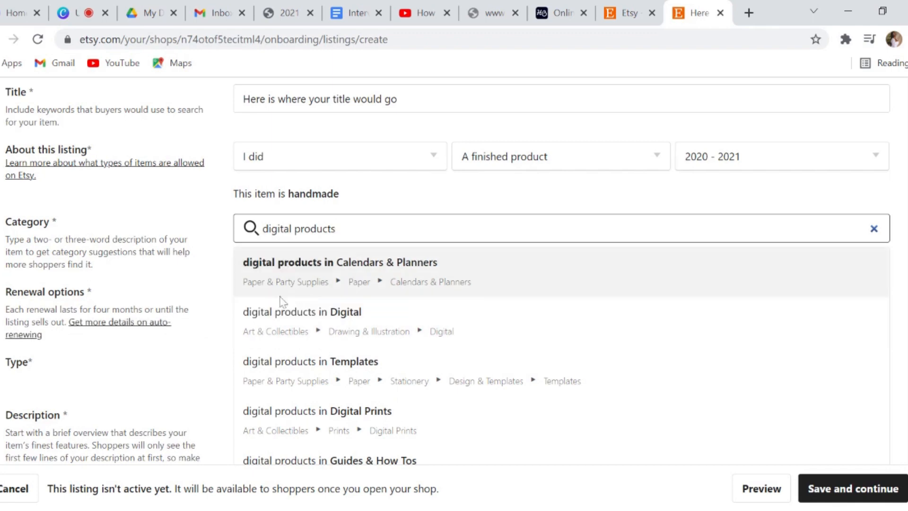
left_click(321, 278)
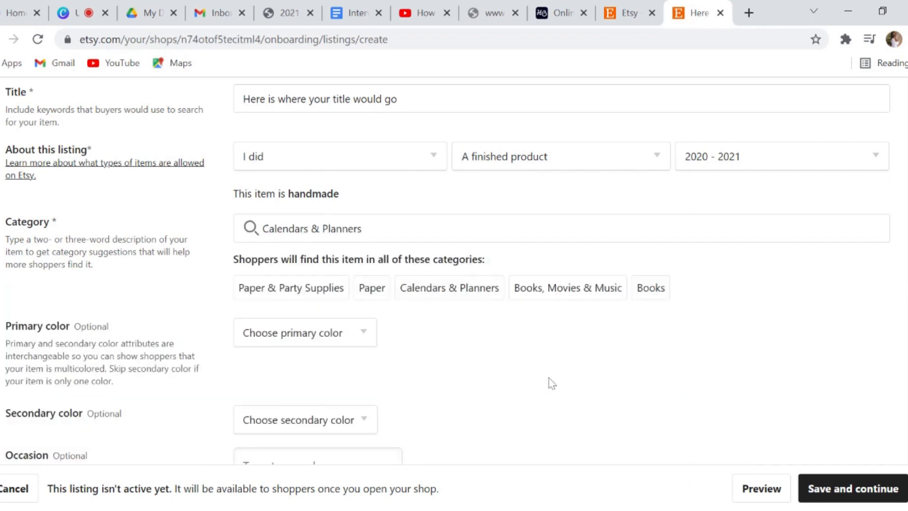
scroll(549, 381, "down", 2)
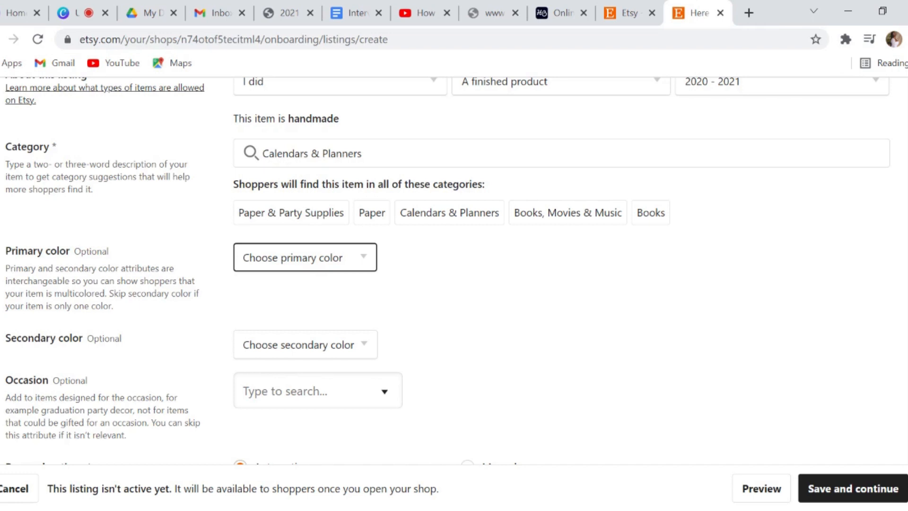
Set the primary colour to Black and the secondary colour to Brown
left_click(283, 306)
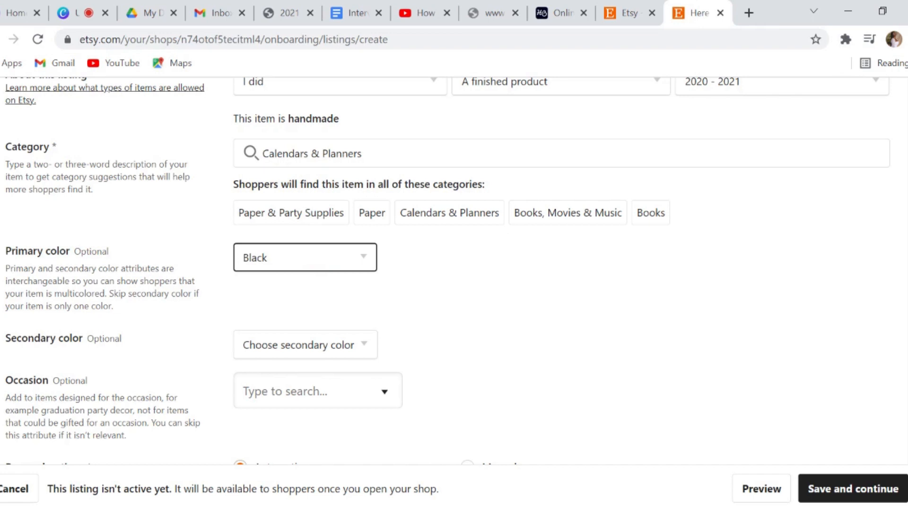
left_click(583, 276)
scroll(578, 270, "down", 3)
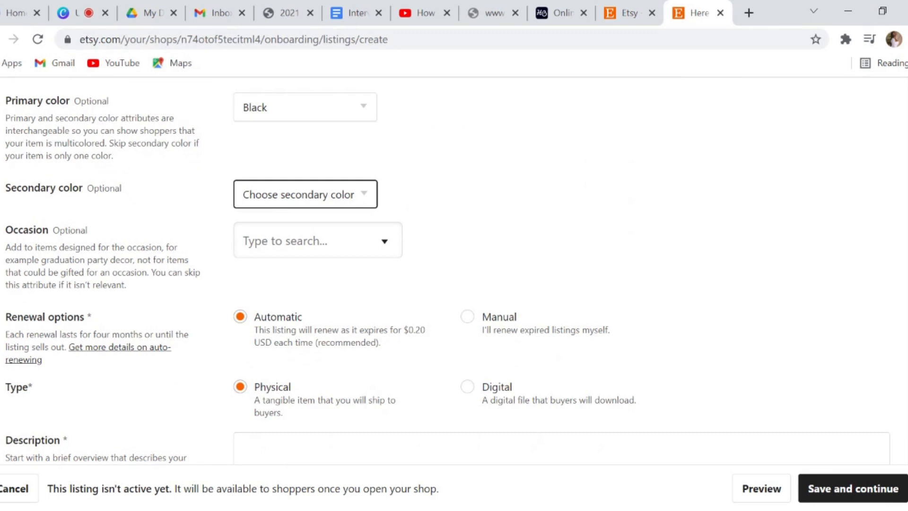
left_click(284, 283)
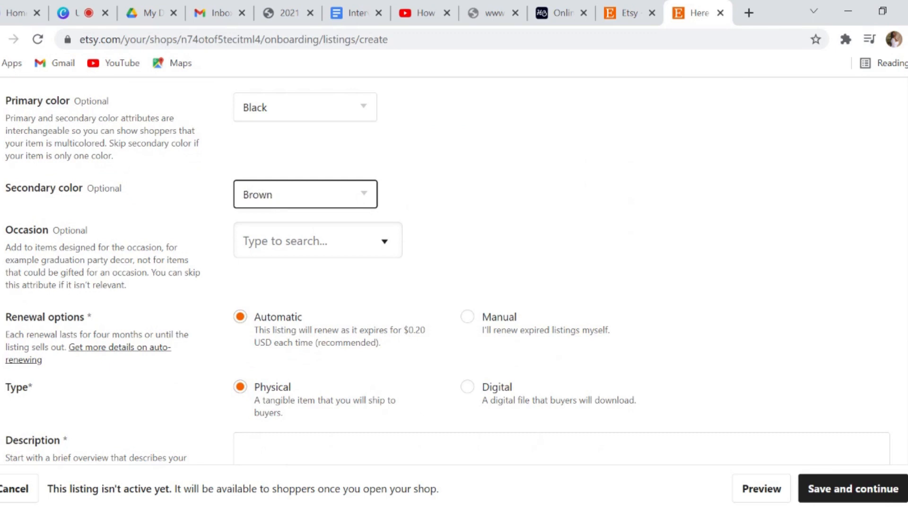
left_click(514, 258)
Choose 1st birthday as the listing's occasion
left_click(395, 241)
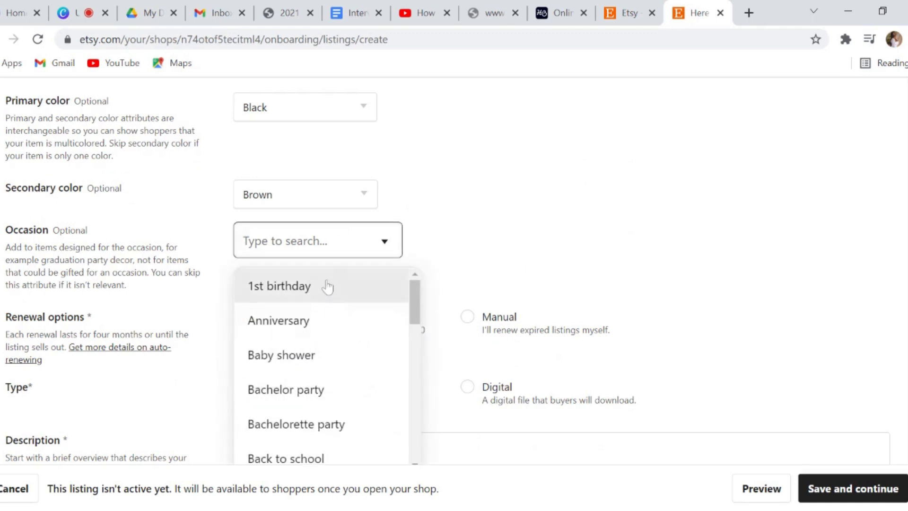
scroll(324, 289, "down", 1)
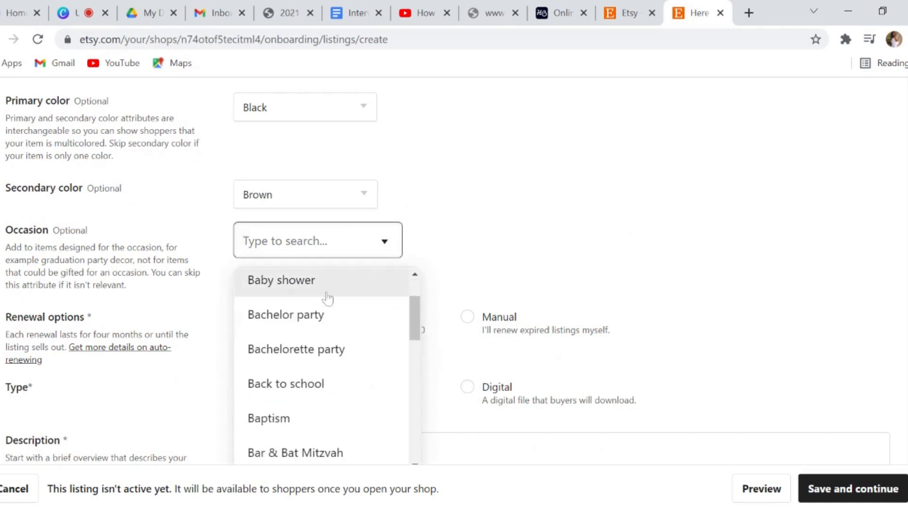
scroll(326, 297, "down", 6)
left_click(462, 265)
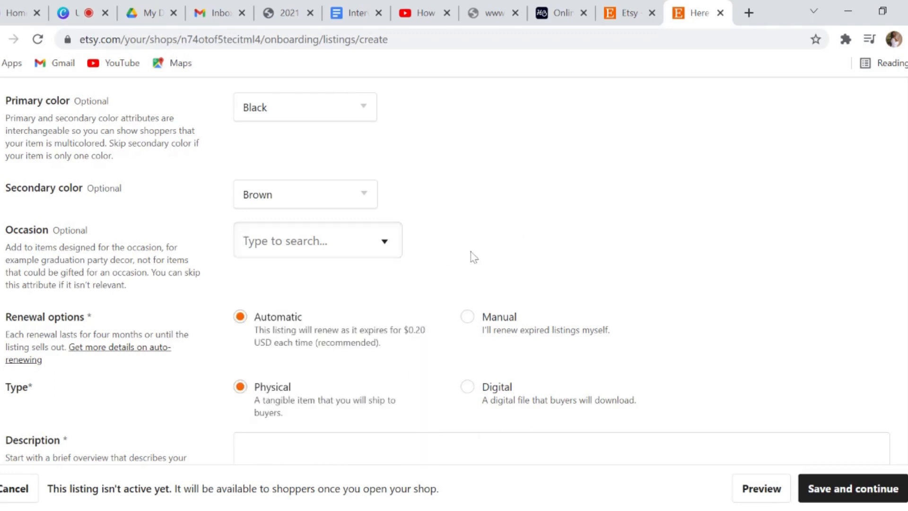
left_click(376, 242)
scroll(371, 326, "up", 6)
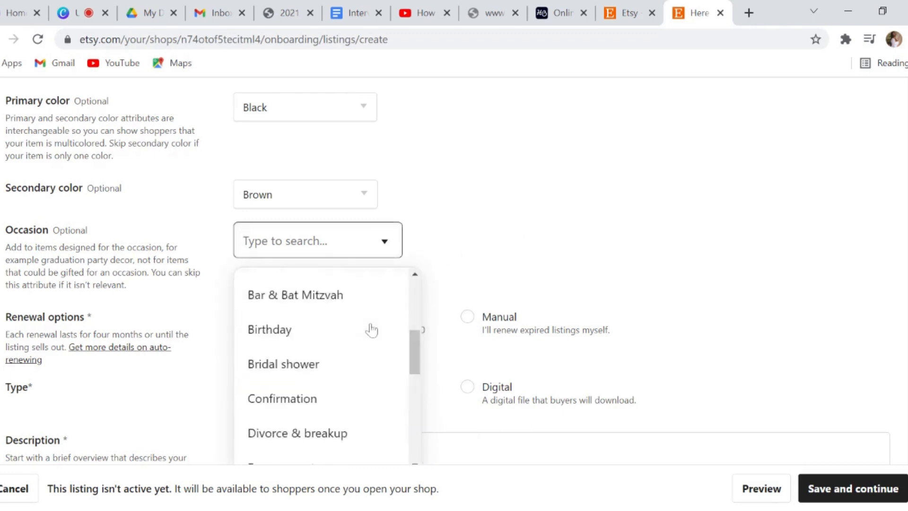
left_click(370, 289)
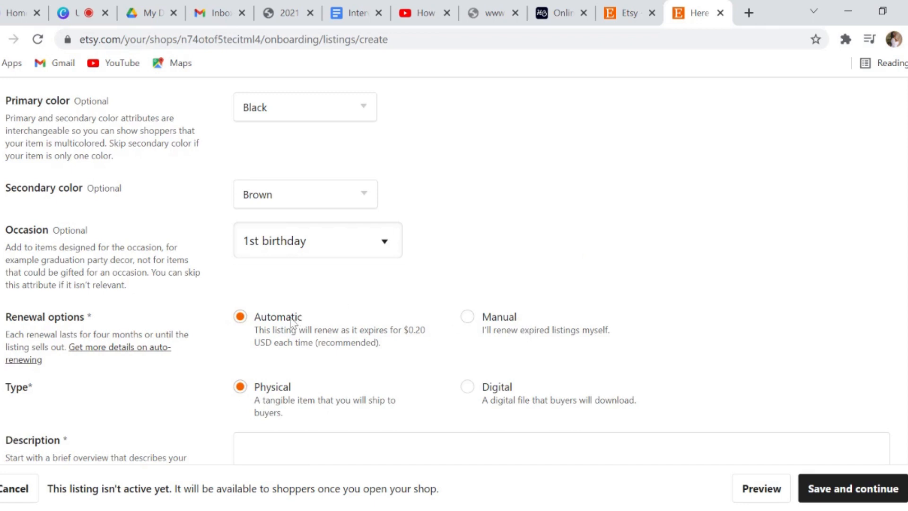
Mark the listing as Digital and describe it as 'This is a digital item for 1st birthday parties'
scroll(304, 320, "down", 3)
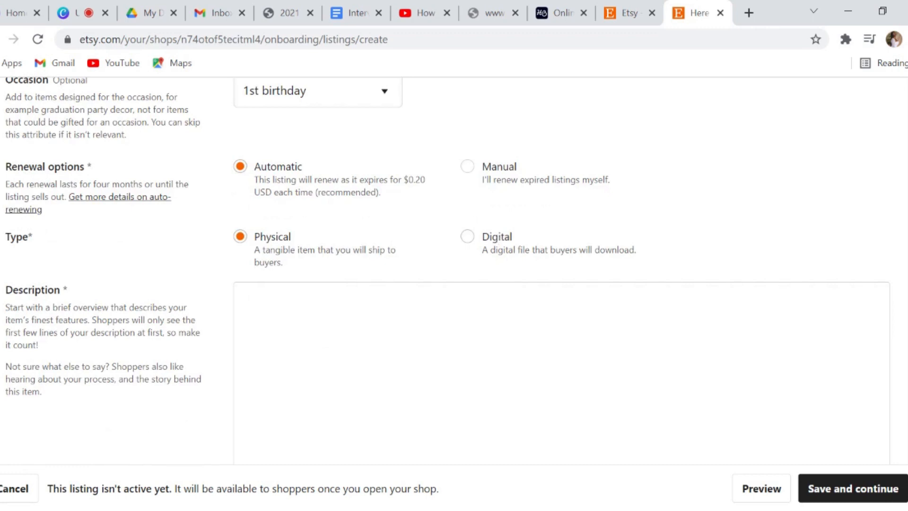
left_click(499, 236)
key("Tab")
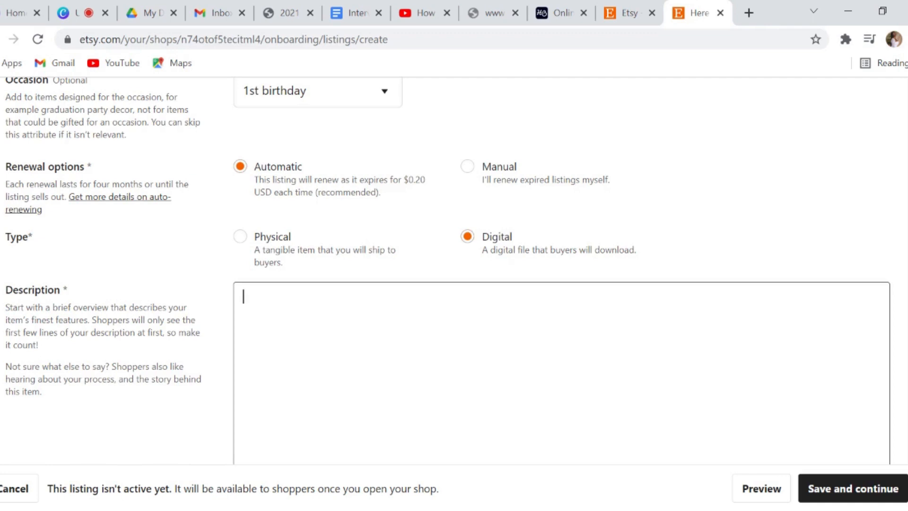
type("This is a digital i")
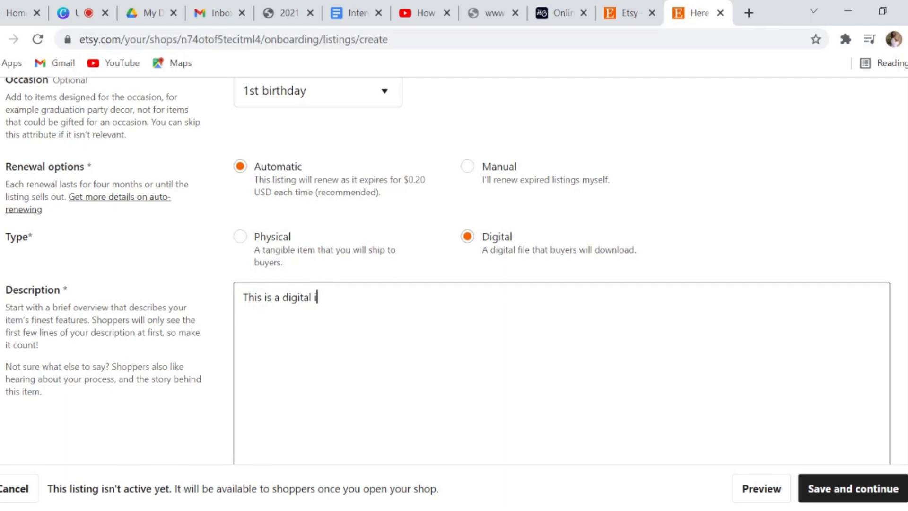
type("tem for 1st birthd")
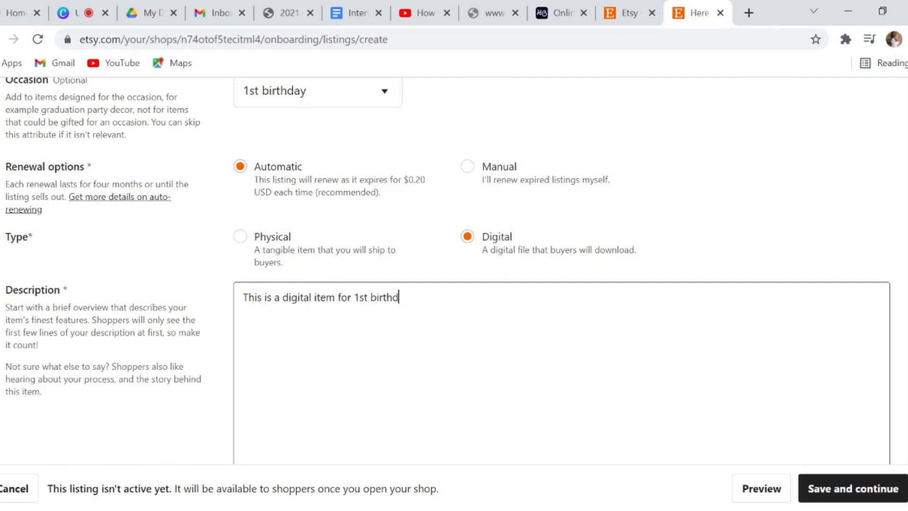
type("ay parties")
scroll(448, 274, "down", 2)
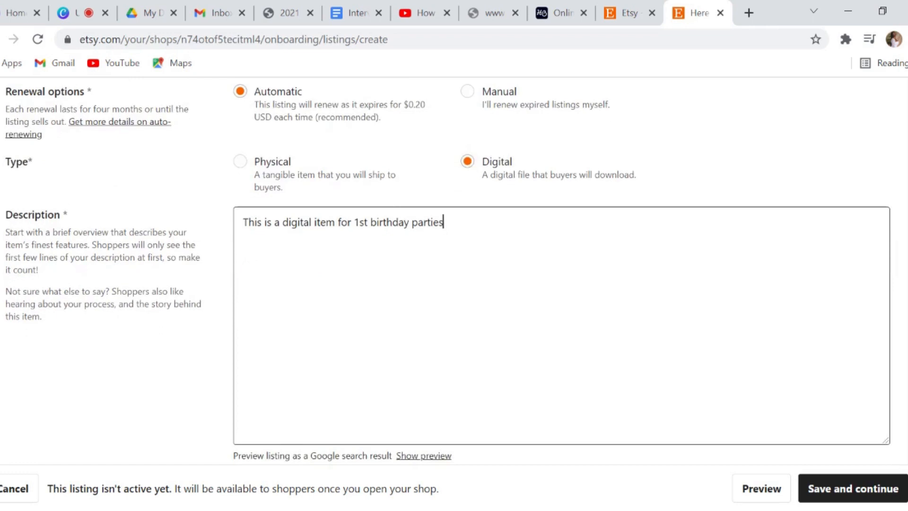
scroll(454, 331, "down", 5)
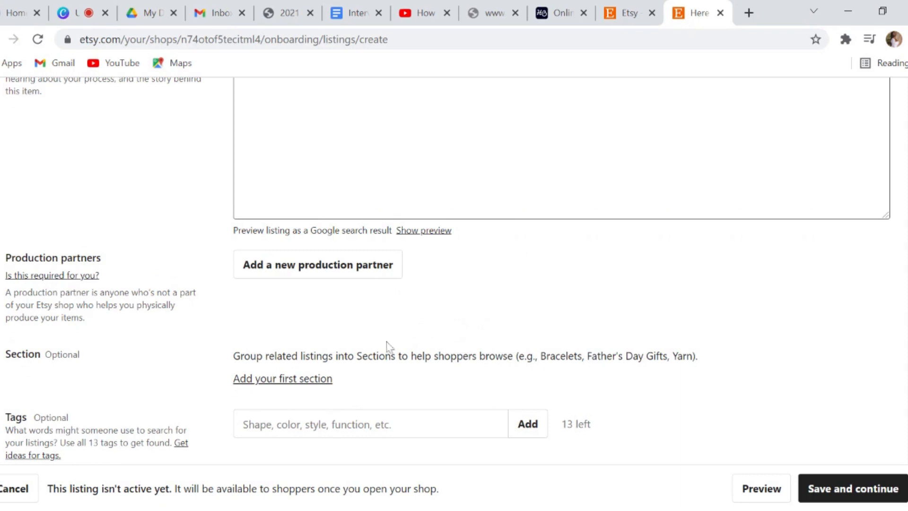
scroll(388, 348, "down", 3)
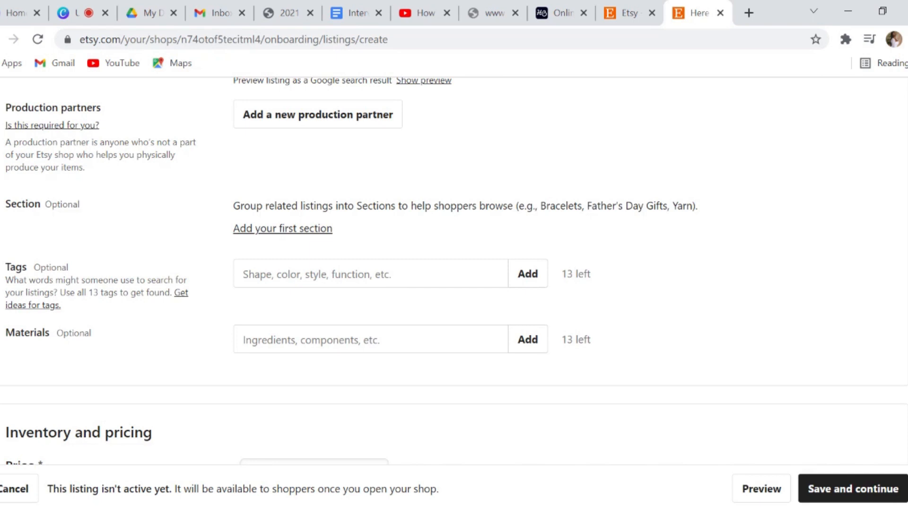
Create a section titled 'Digital Instagram Flyers' and assign the listing to it
left_click(308, 228)
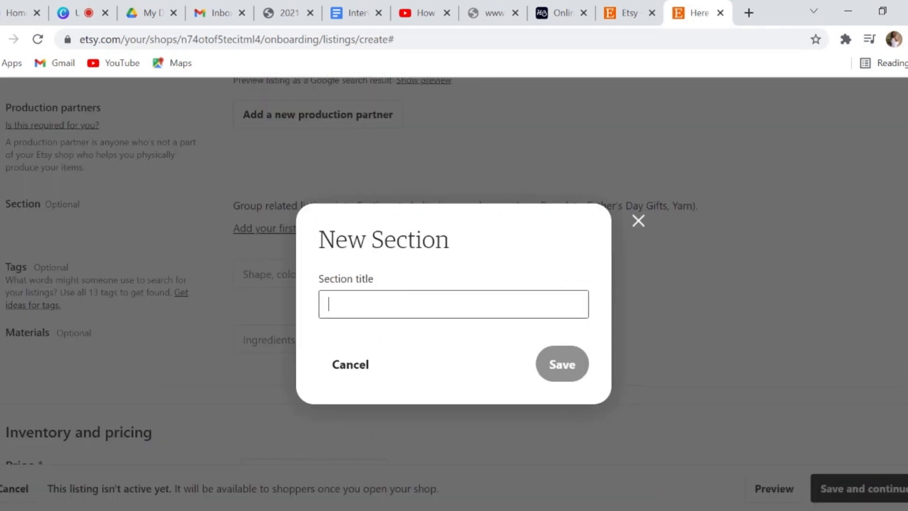
type("D")
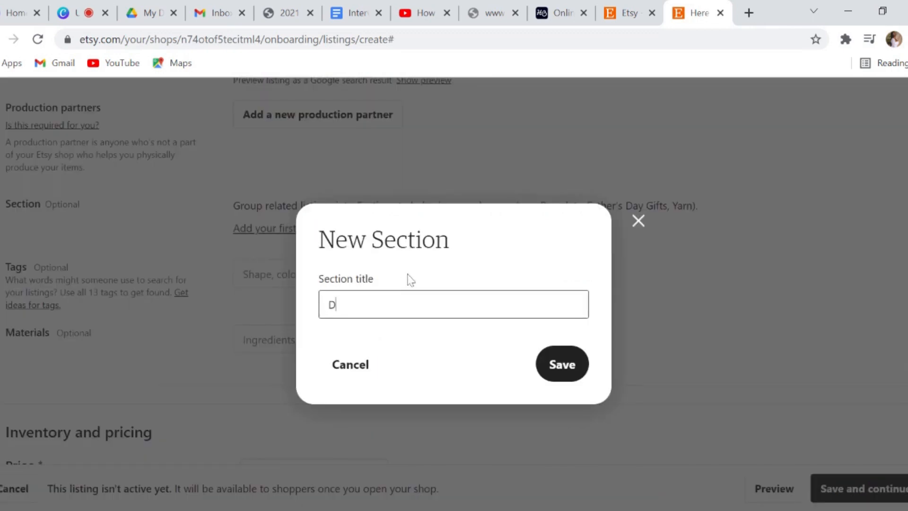
type("igital Instagram Flyers")
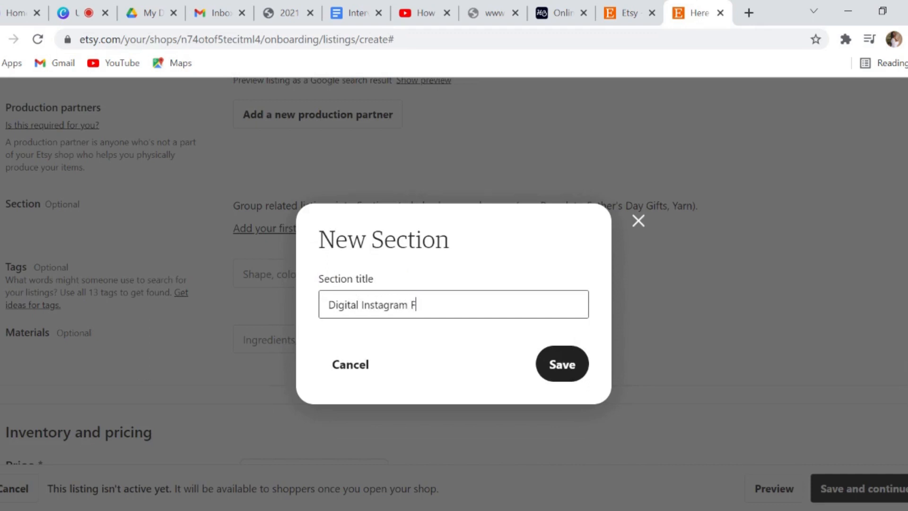
left_click(565, 364)
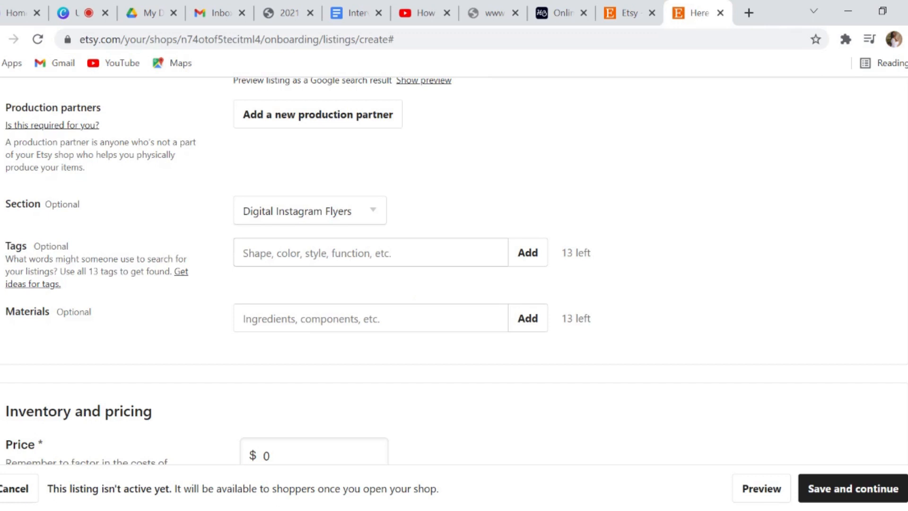
Add the tags flyer, digital flyer and instagram flyer to the listing
left_click(397, 253)
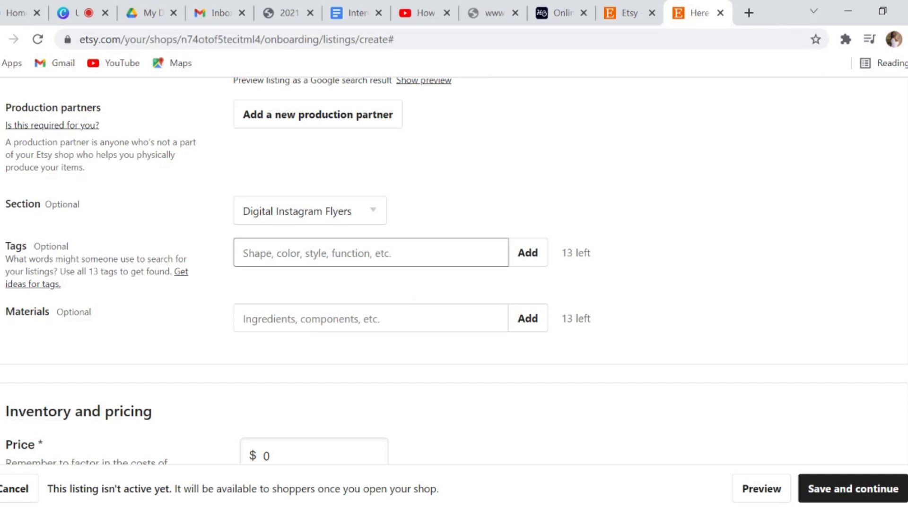
left_click(529, 169)
left_click(477, 251)
type("flyer")
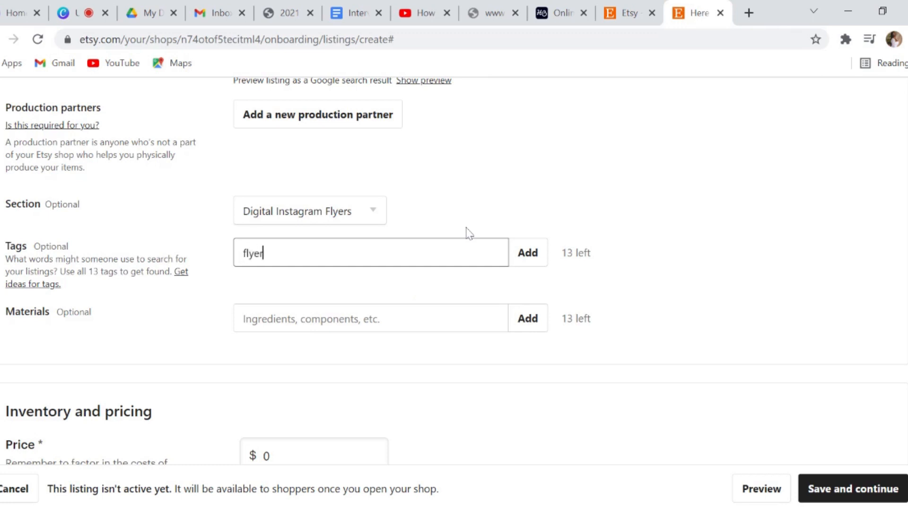
key("Return")
type("dig")
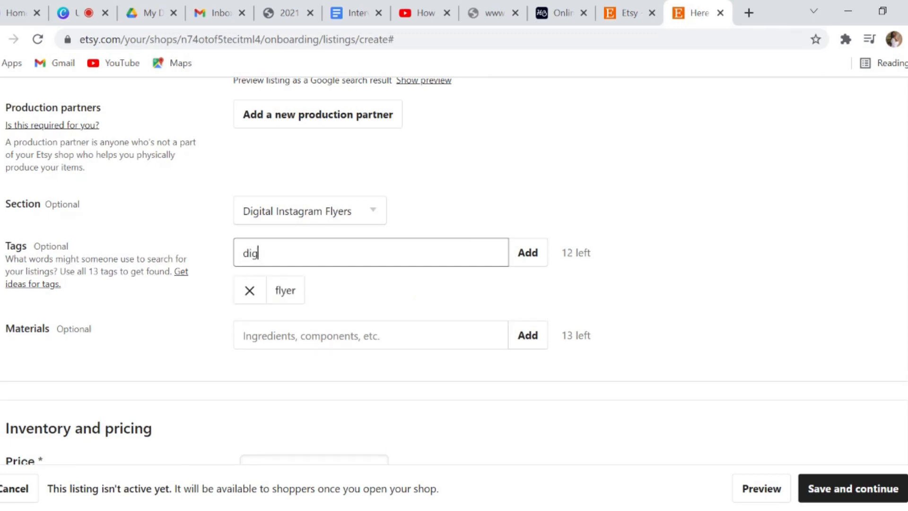
type("ital flyer")
key("Return")
type("inst")
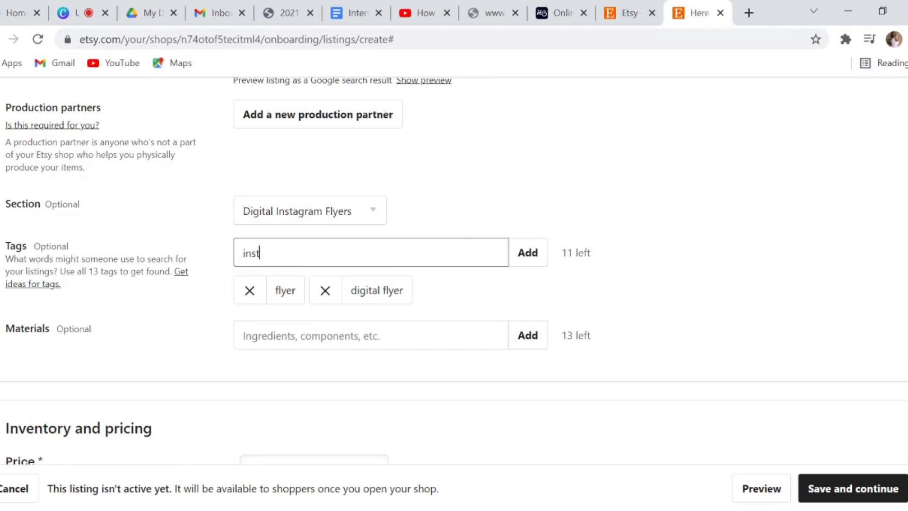
type("agram flyer")
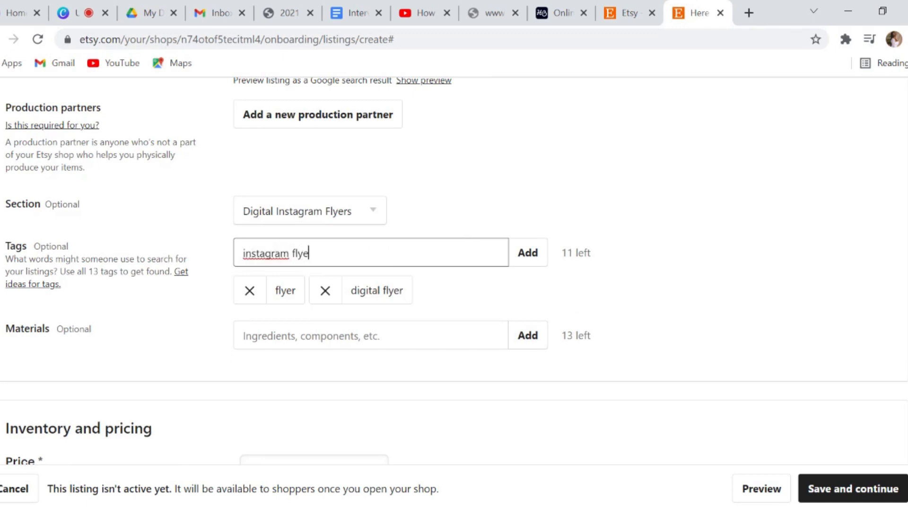
key("Return")
Add the remaining tags template, canva and birthday flyer
type("template")
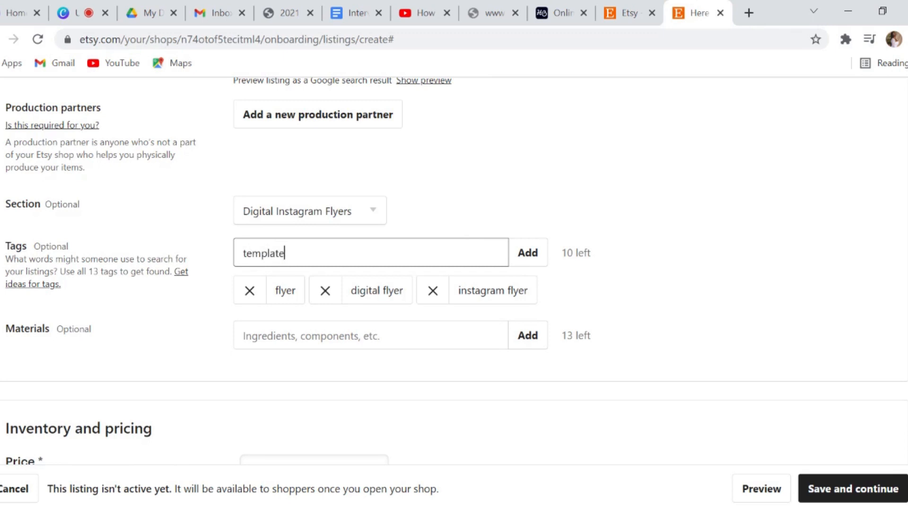
key("Return")
type("canva")
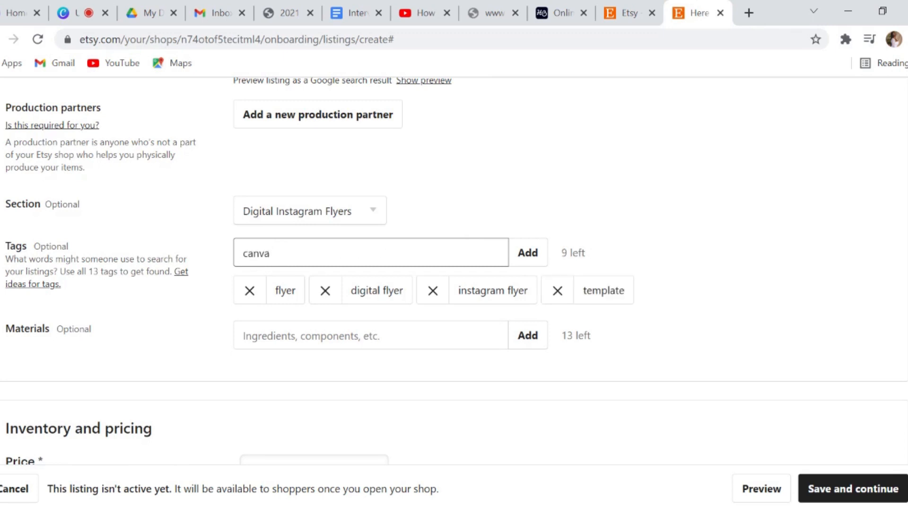
key("Return")
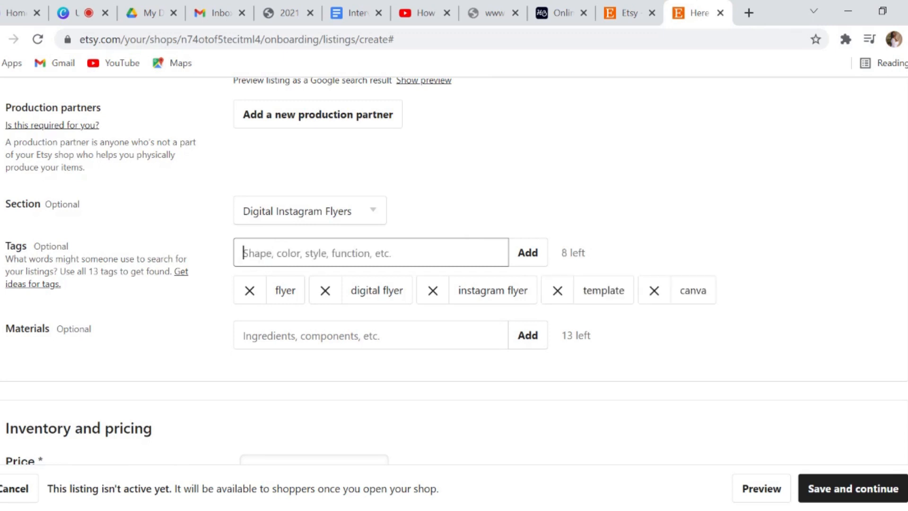
type("birt")
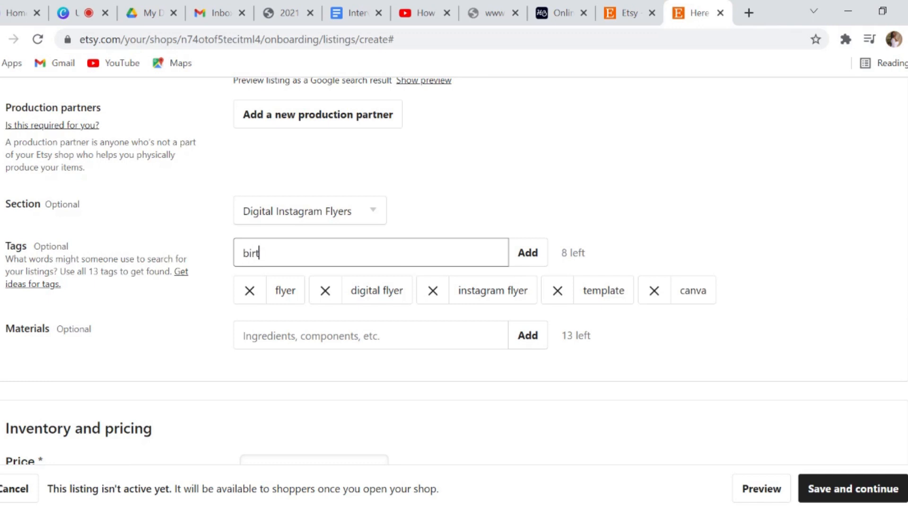
type("hday flyer")
key("Return")
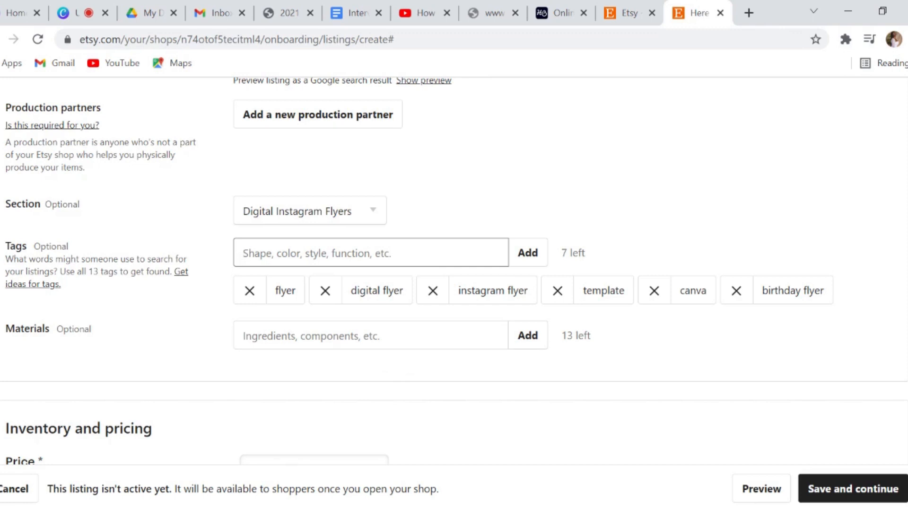
Under Inventory and pricing, replace the 0 price with 5 and enter quantity 10
scroll(379, 361, "down", 5)
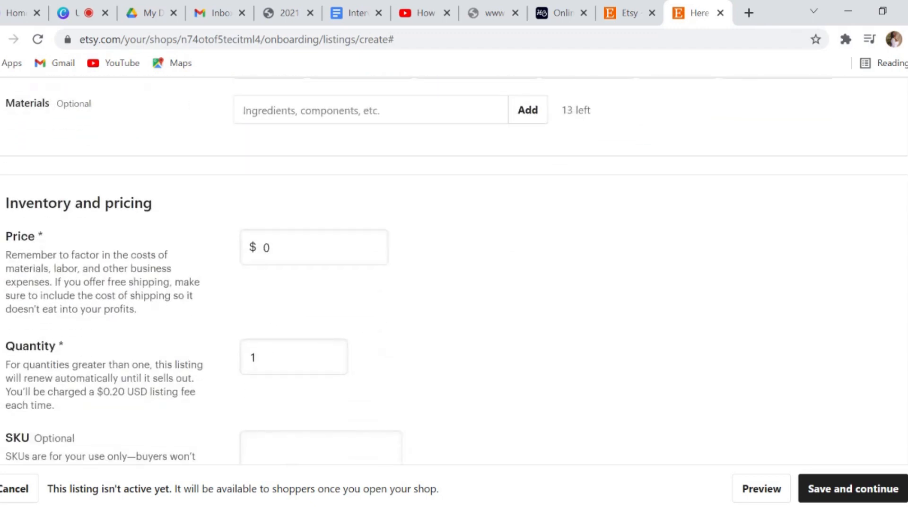
double_click(268, 248)
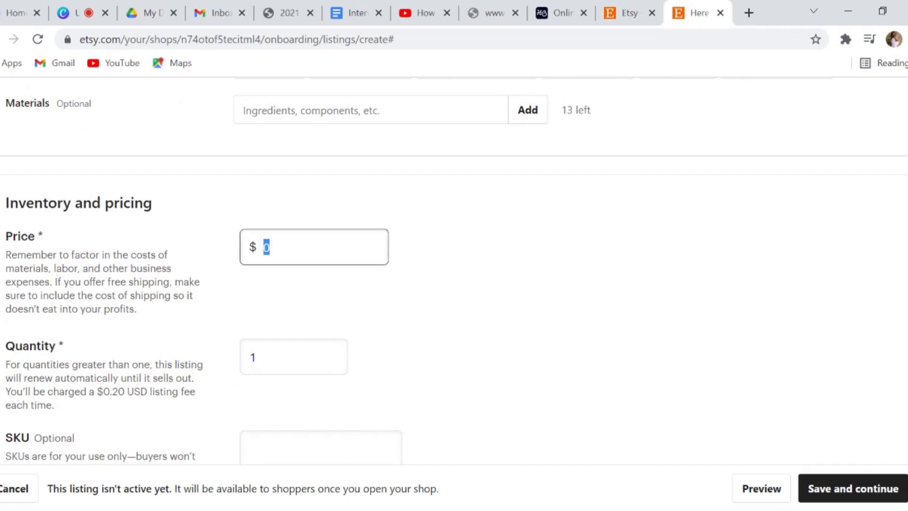
type("5")
left_click(557, 268)
key("Tab")
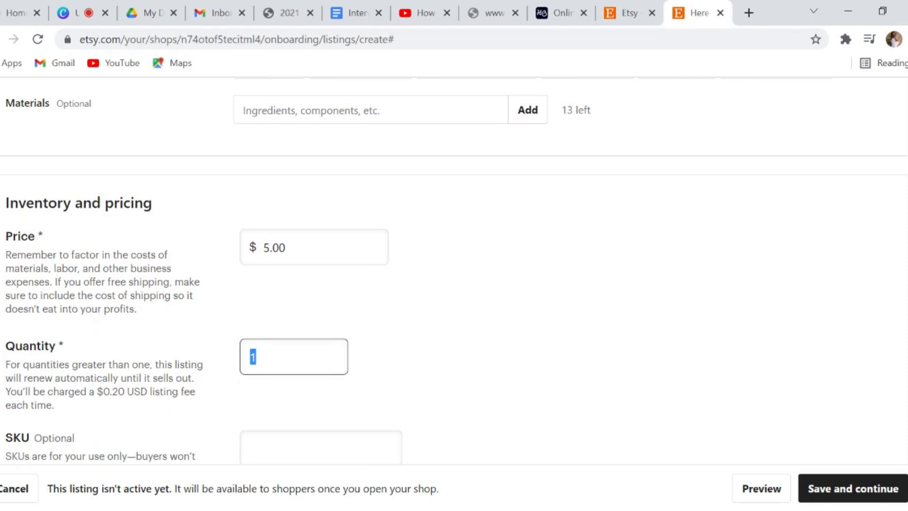
type("10")
left_click(452, 377)
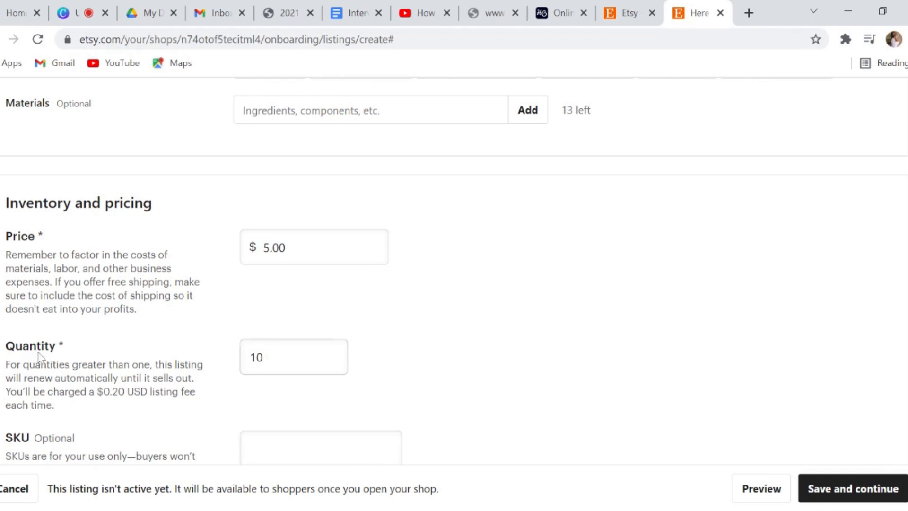
scroll(38, 357, "down", 2)
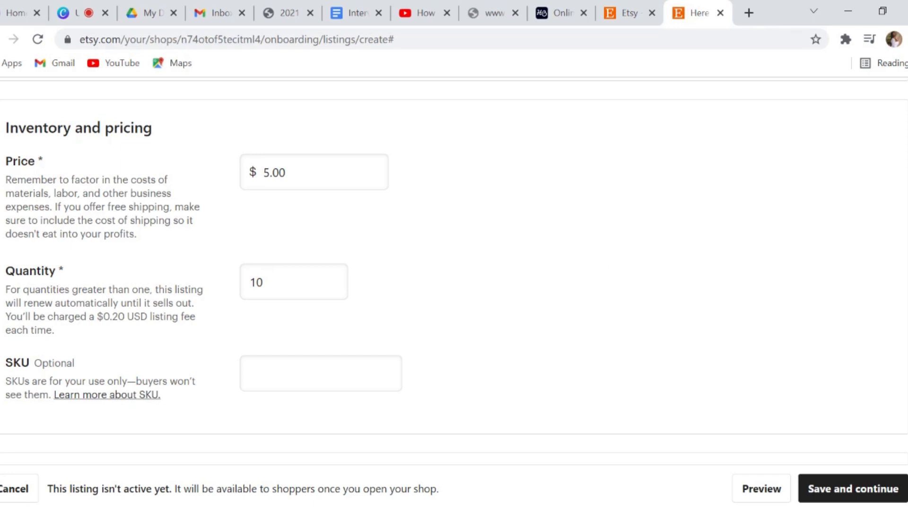
scroll(598, 270, "down", 3)
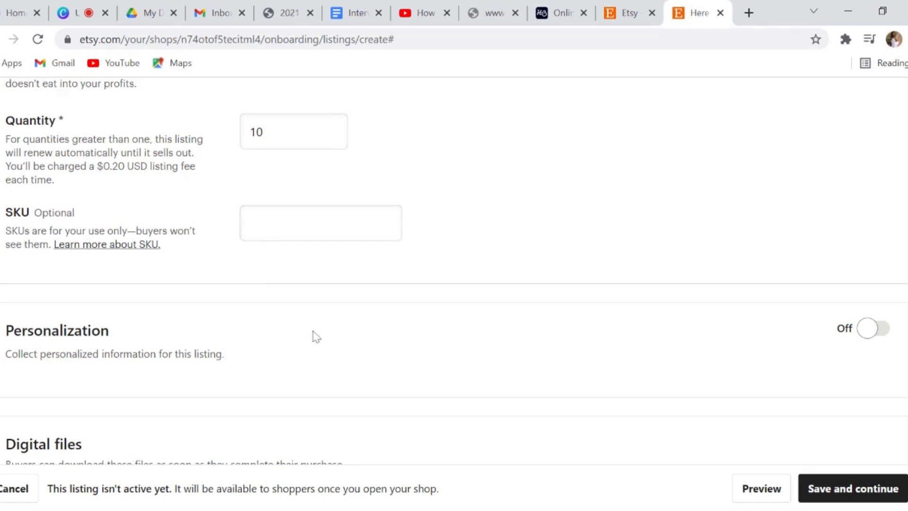
scroll(338, 333, "down", 2)
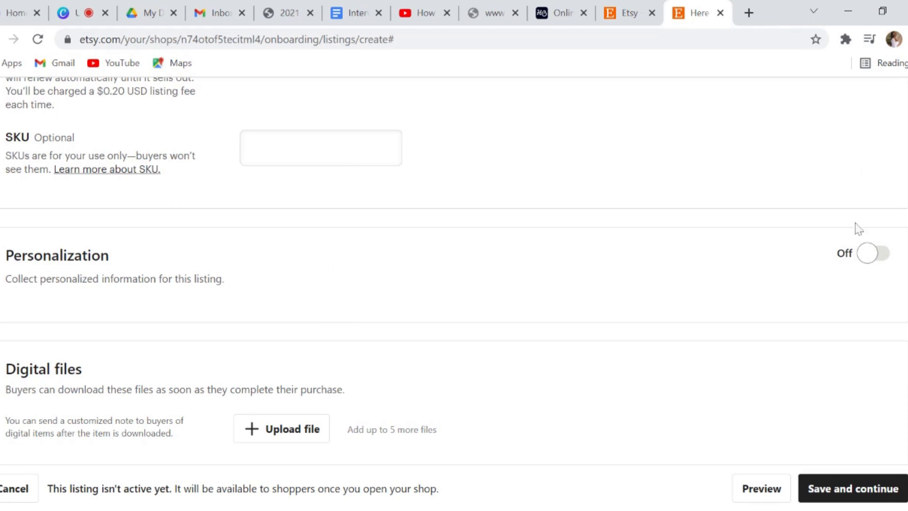
Turn on personalization with buyer instructions 'Enter the name you would like to add to your necklace'
left_click(877, 256)
scroll(290, 239, "down", 3)
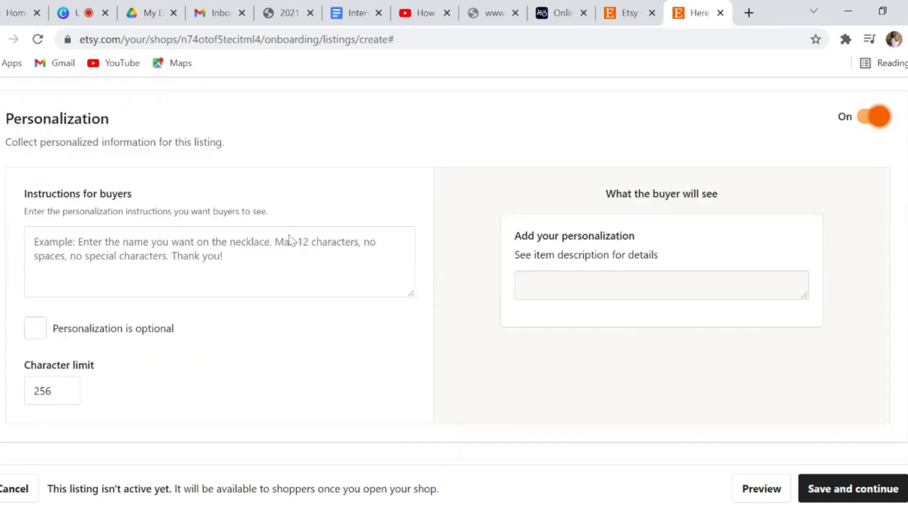
left_click(220, 248)
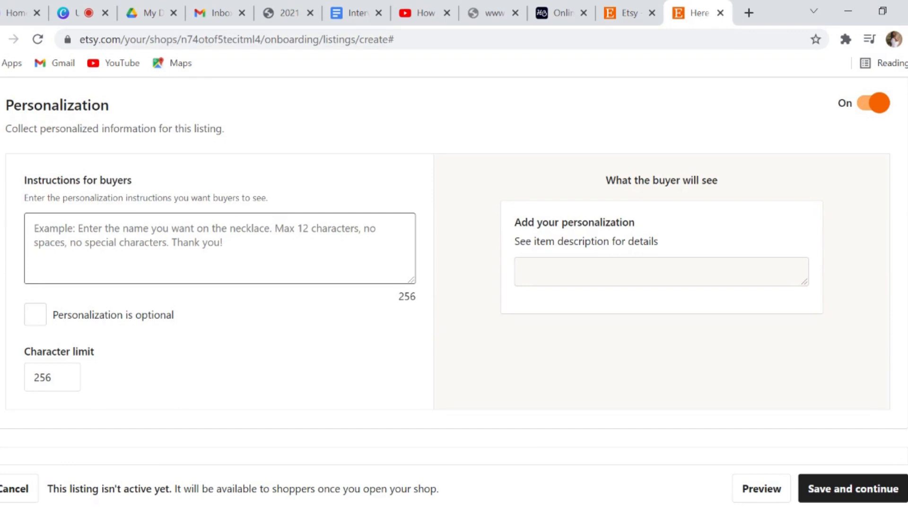
type("Enter the")
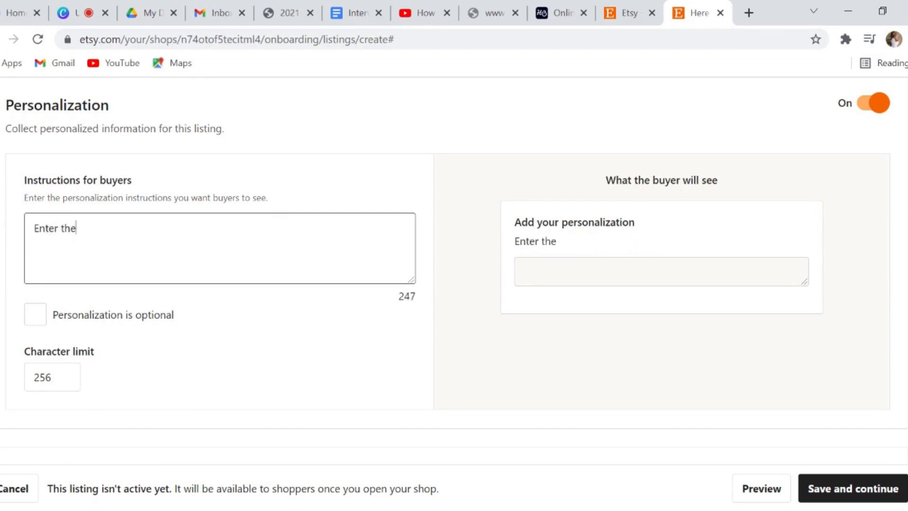
type(" name you woul")
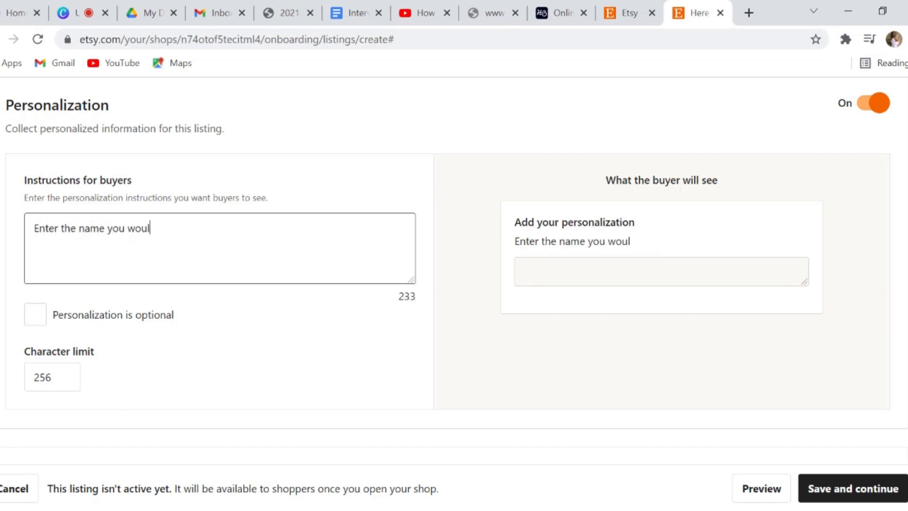
type("d like to ")
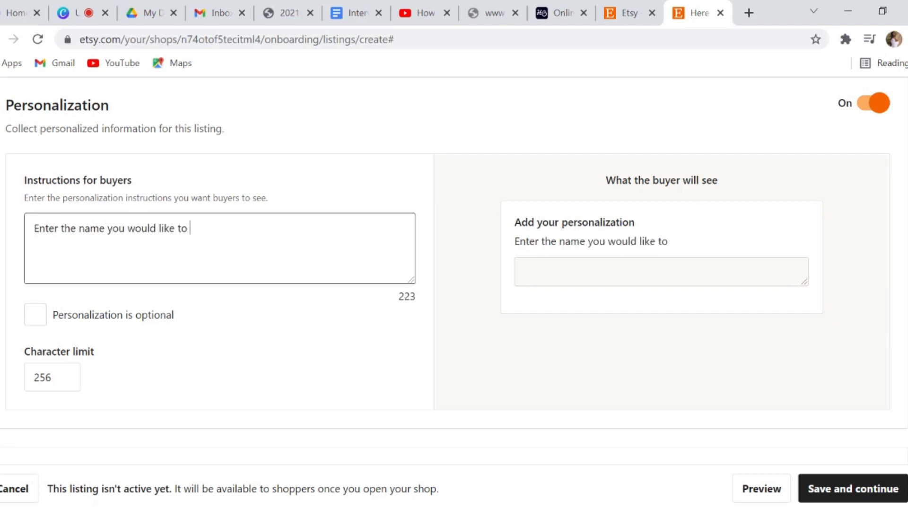
type("be")
key("BackSpace")
key("BackSpace")
key("BackSpace")
key("BackSpace")
type("add")
key("BackSpace")
key("BackSpace")
key("BackSpace")
type("add to your necklace")
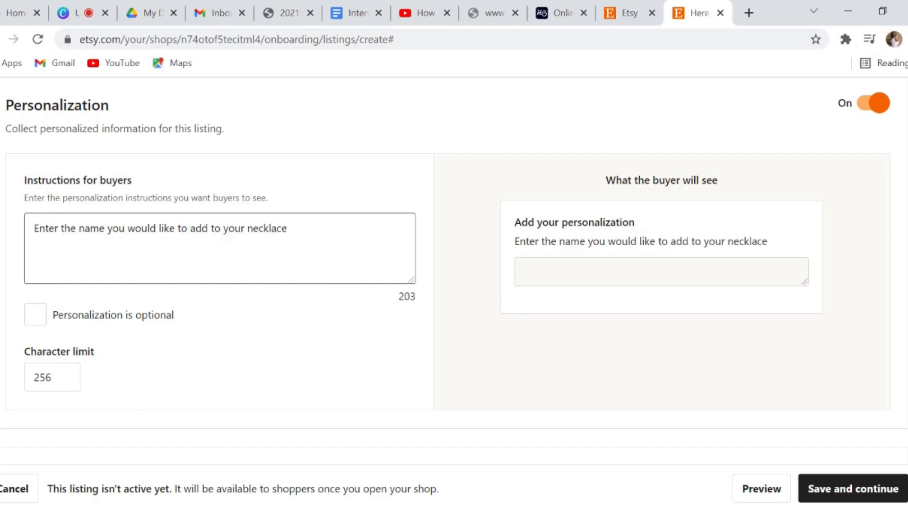
left_click(40, 320)
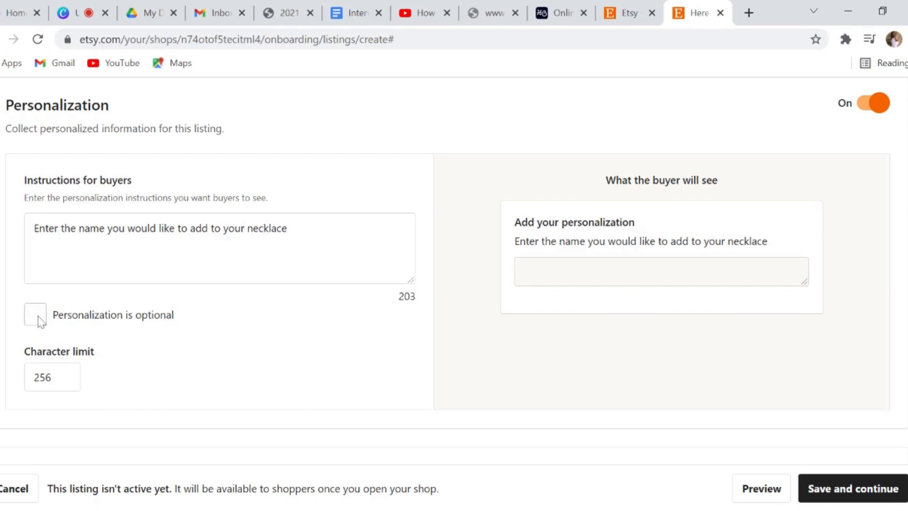
Tick 'Personalization is optional' so buyers may skip it
left_click(41, 321)
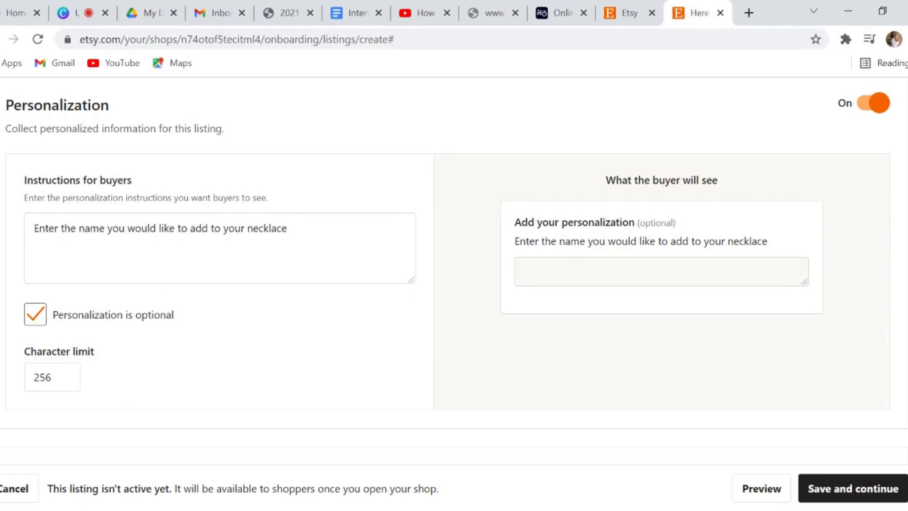
left_click(45, 318)
left_click(35, 314)
scroll(553, 267, "down", 2)
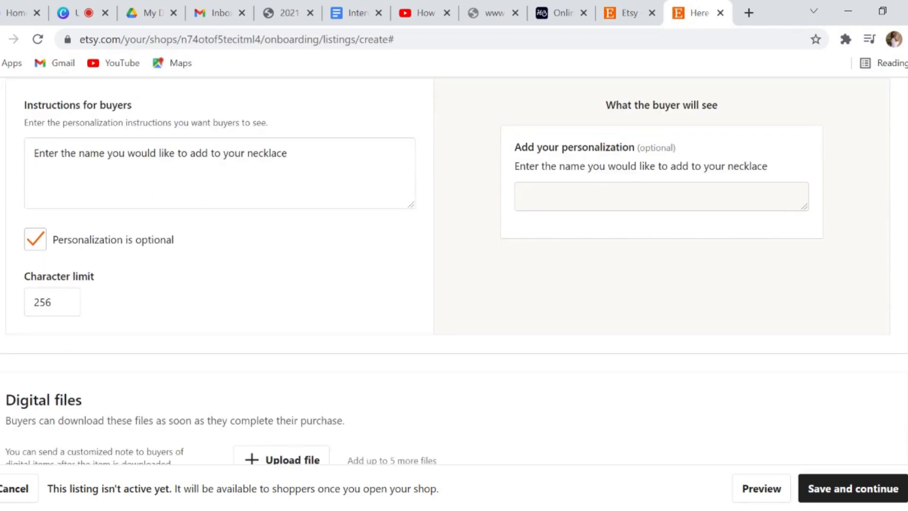
scroll(525, 262, "down", 4)
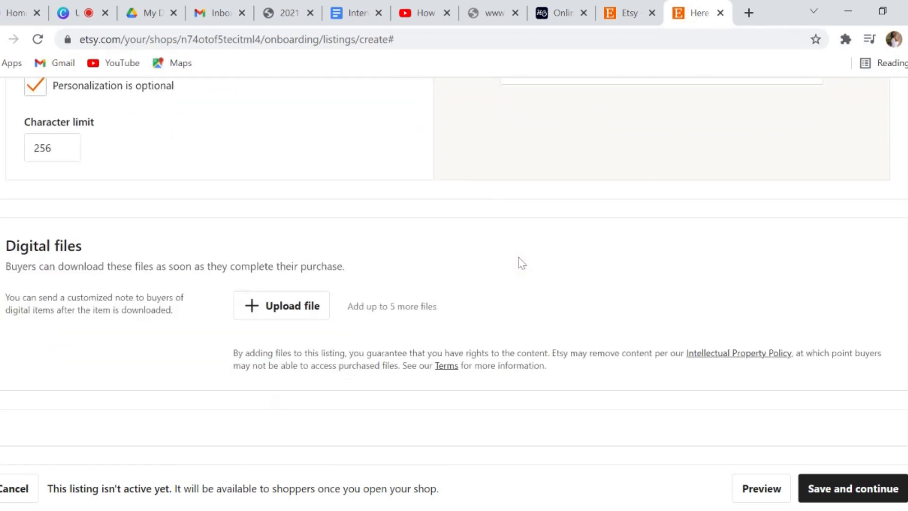